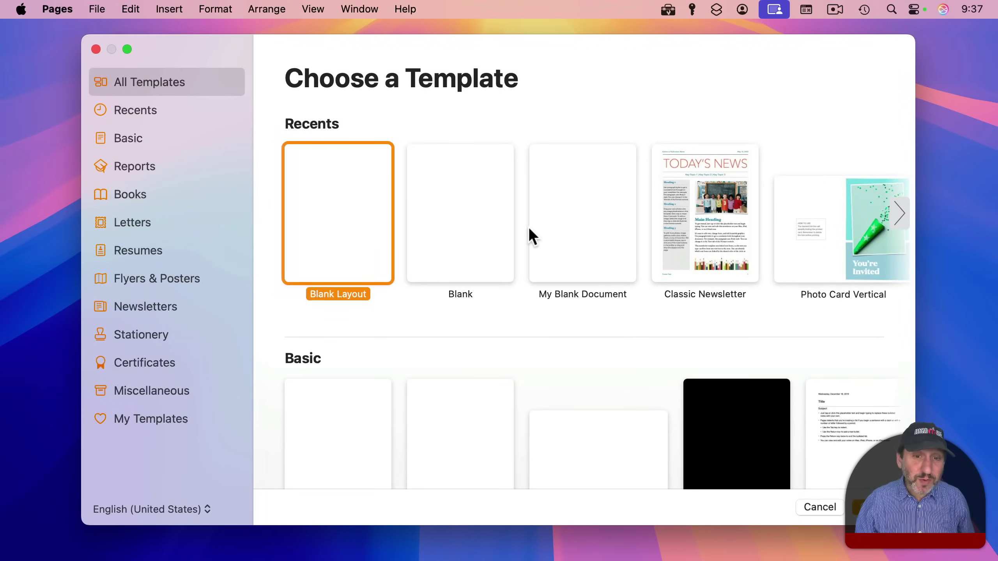
- Compare the Blank and Blank Layout templates in the template chooser
click(431, 185)
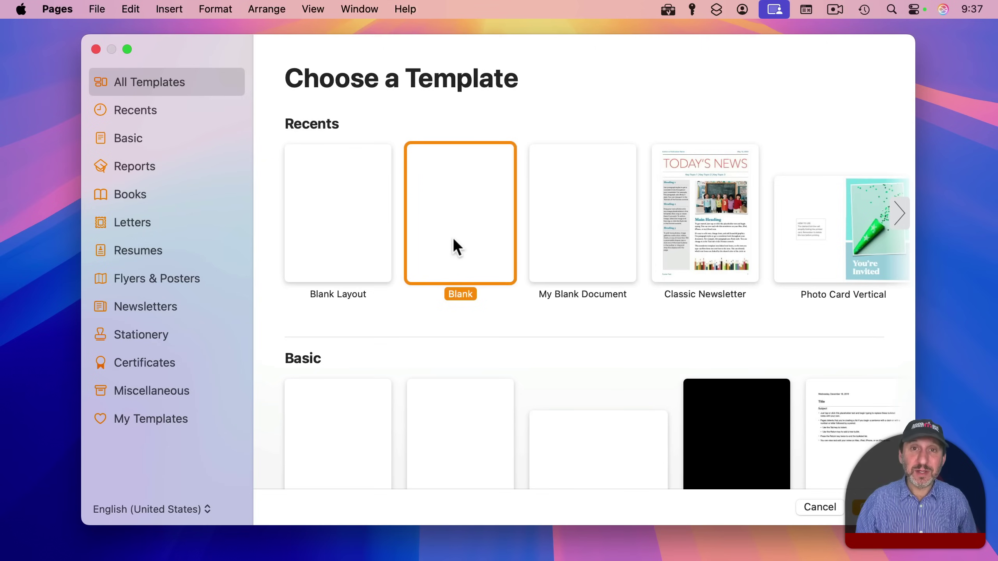
click(344, 232)
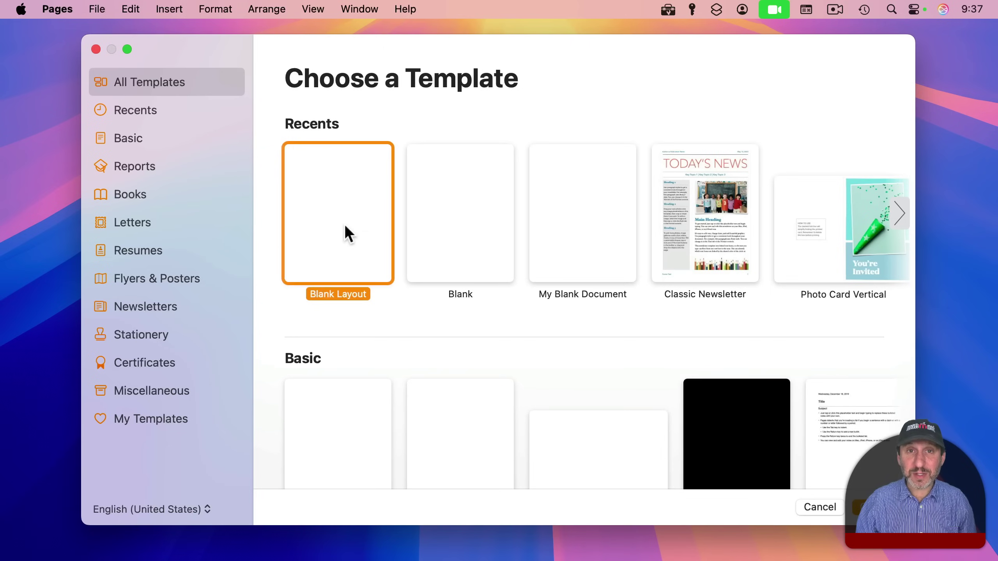
- Create a new document from the Blank template and turn on View > Show Layout
double_click(461, 204)
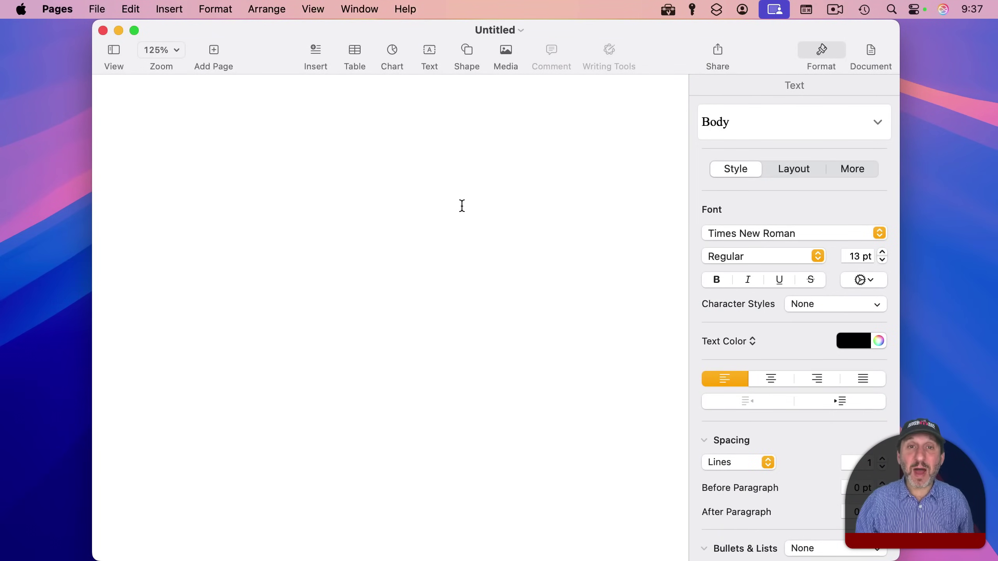
click(313, 9)
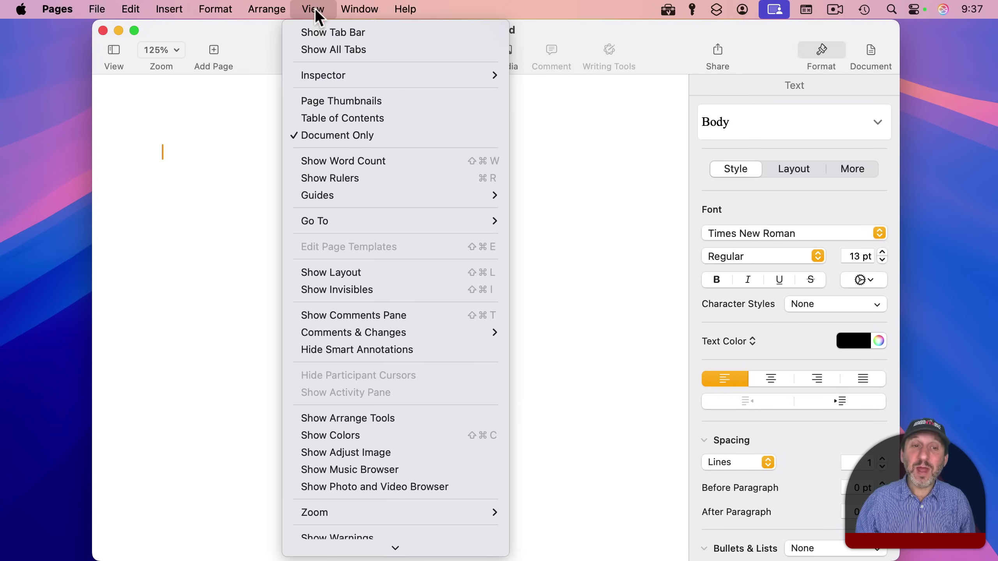
click(322, 272)
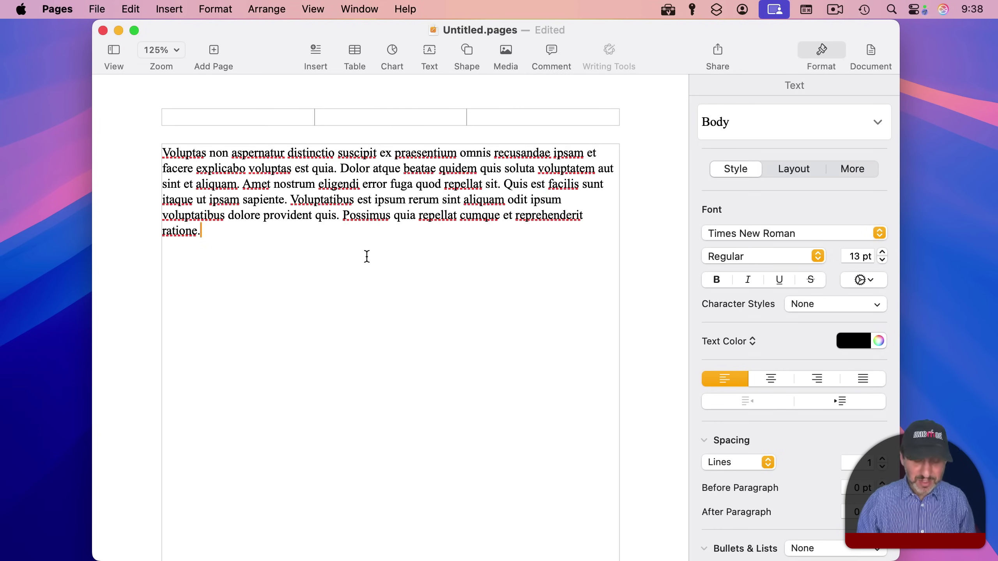
- Paste placeholder paragraphs and add a line so the text spills onto a second page
key(Return)
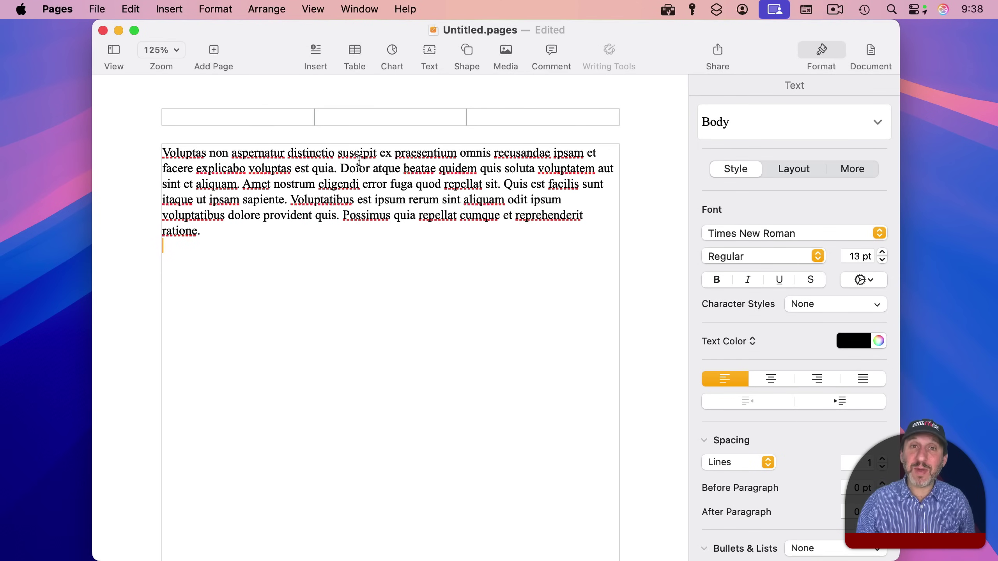
key(super+v)
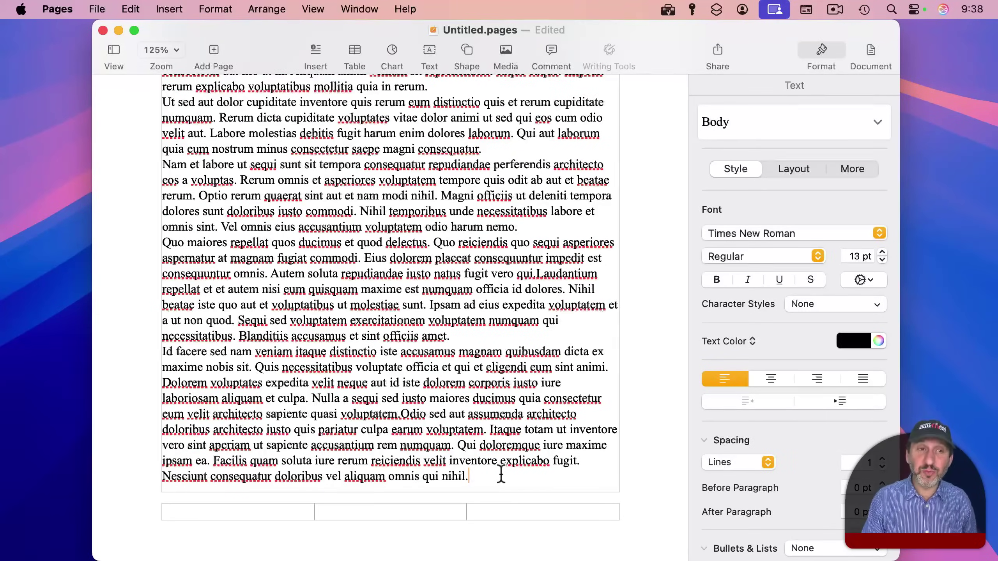
key(Return)
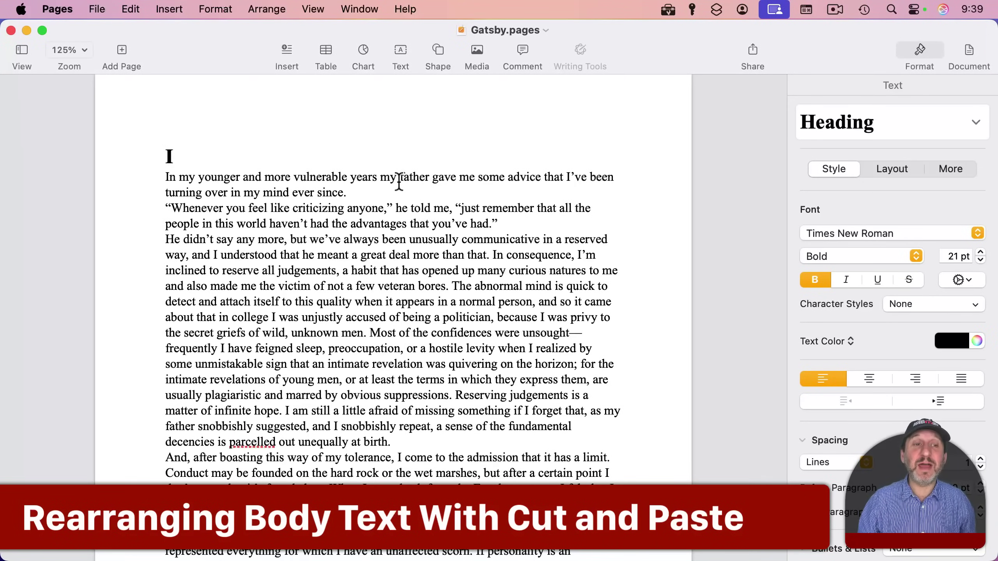
- Click into Gatsby's opening paragraph and turn on View > Show Layout
scroll(344, 295, down, 15)
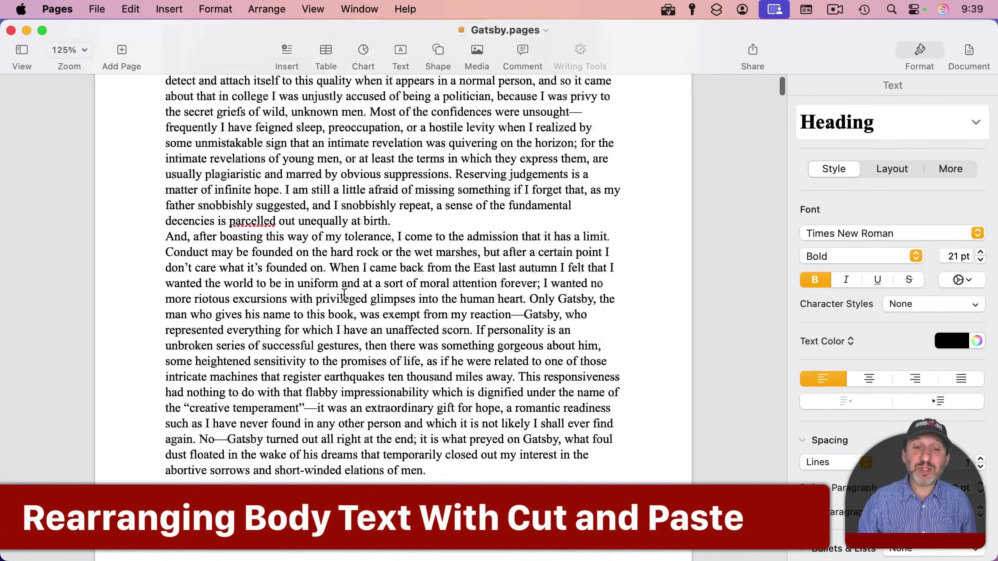
scroll(344, 294, down, 20)
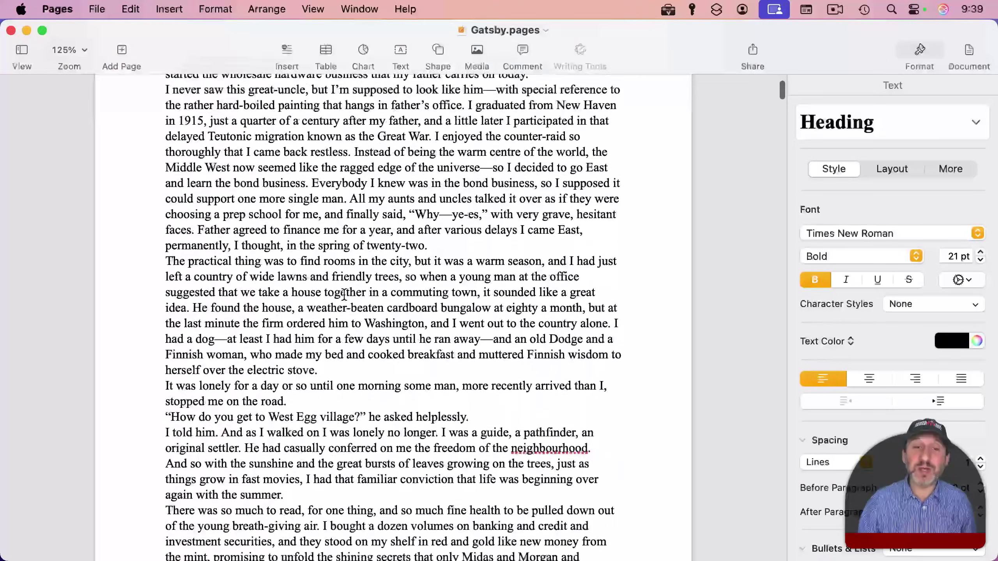
scroll(344, 295, up, 20)
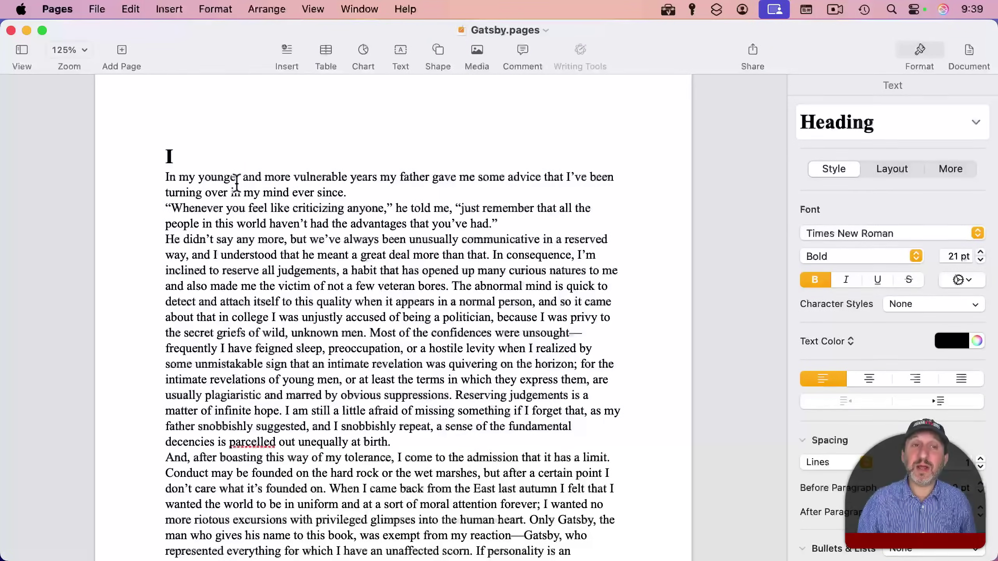
click(223, 193)
click(313, 8)
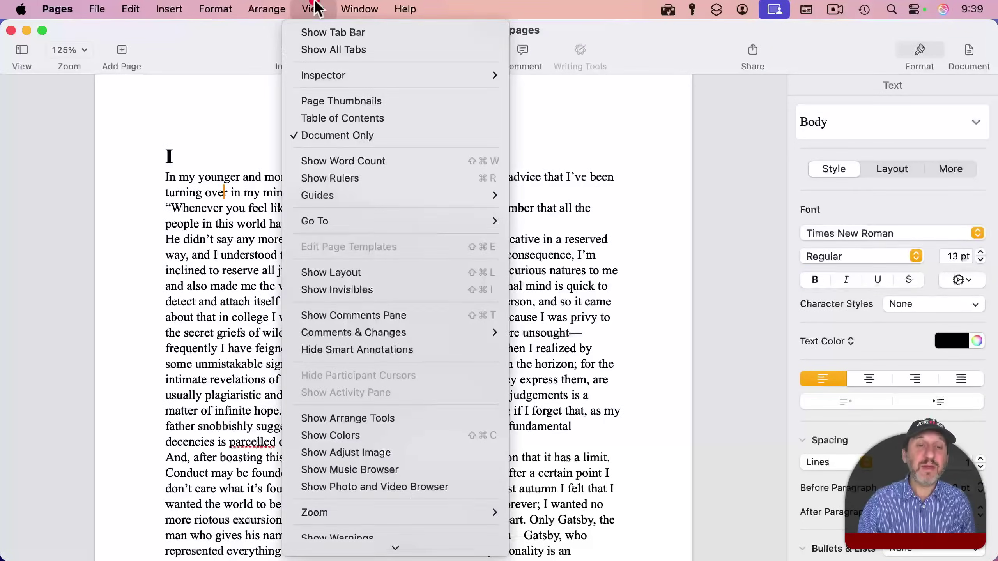
click(346, 272)
- Scroll through the pages to see the chapter text flow across page breaks
scroll(407, 425, down, 10)
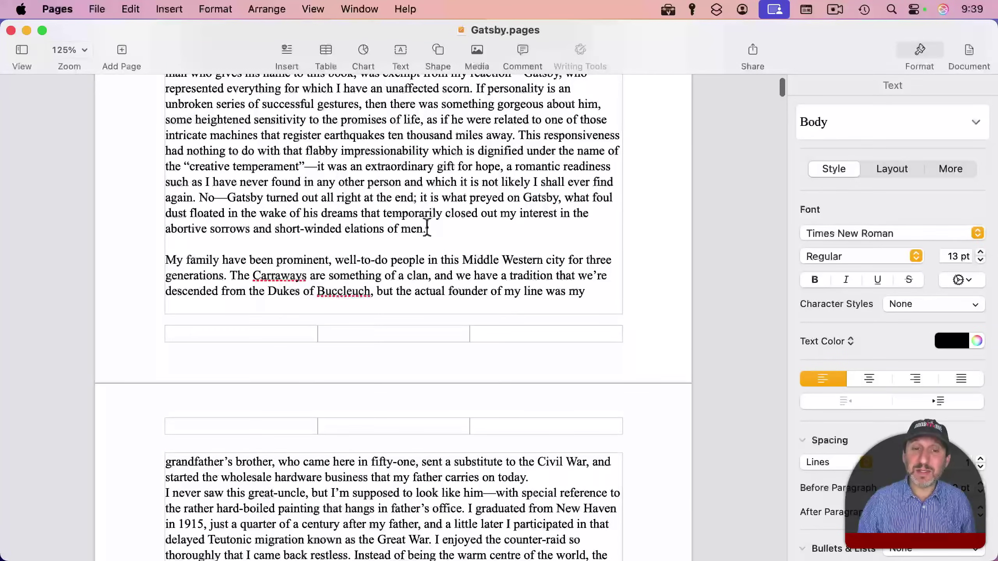
scroll(423, 240, down, 5)
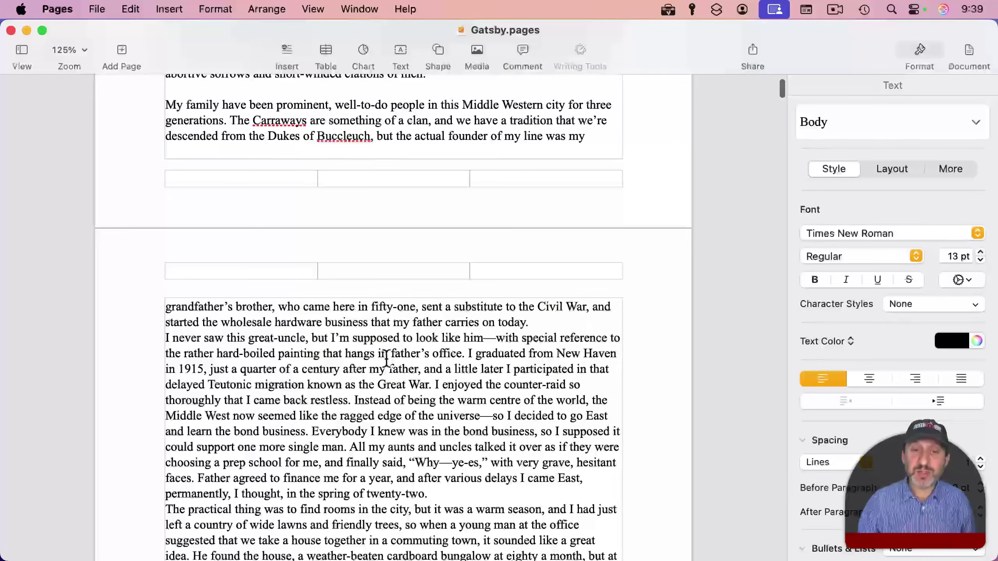
scroll(386, 359, down, 15)
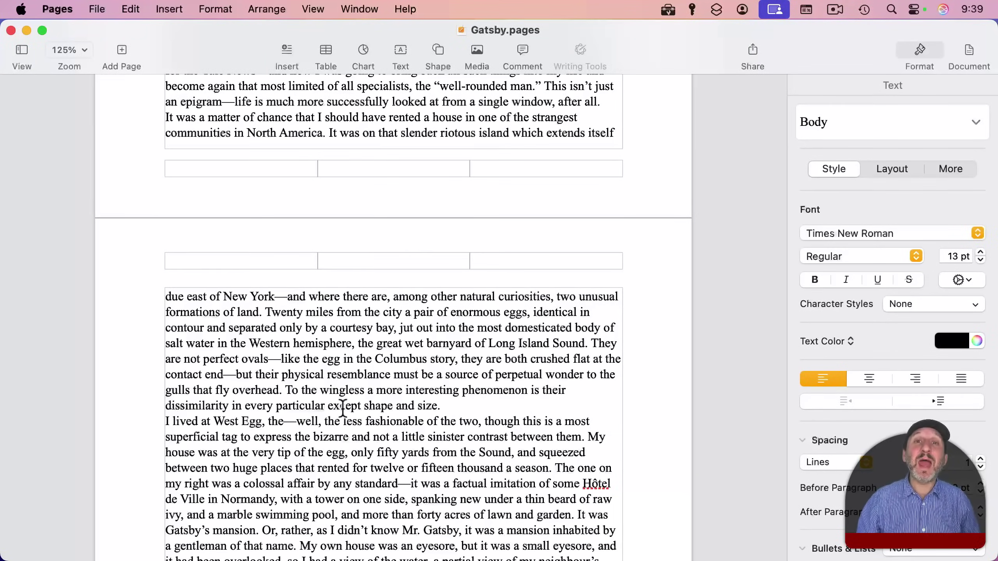
scroll(343, 409, up, 15)
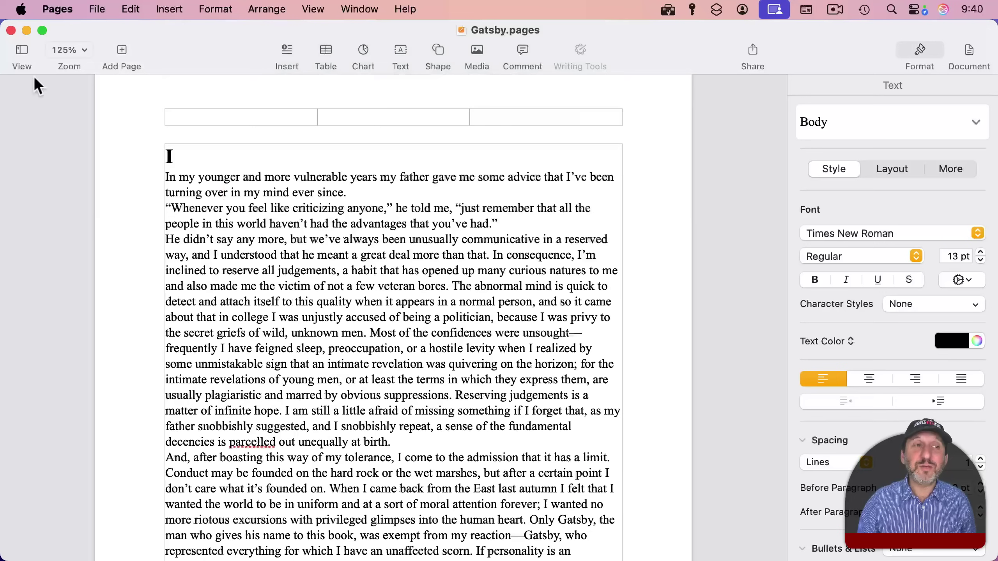
- Show page thumbnails in the sidebar and scroll through them
click(23, 50)
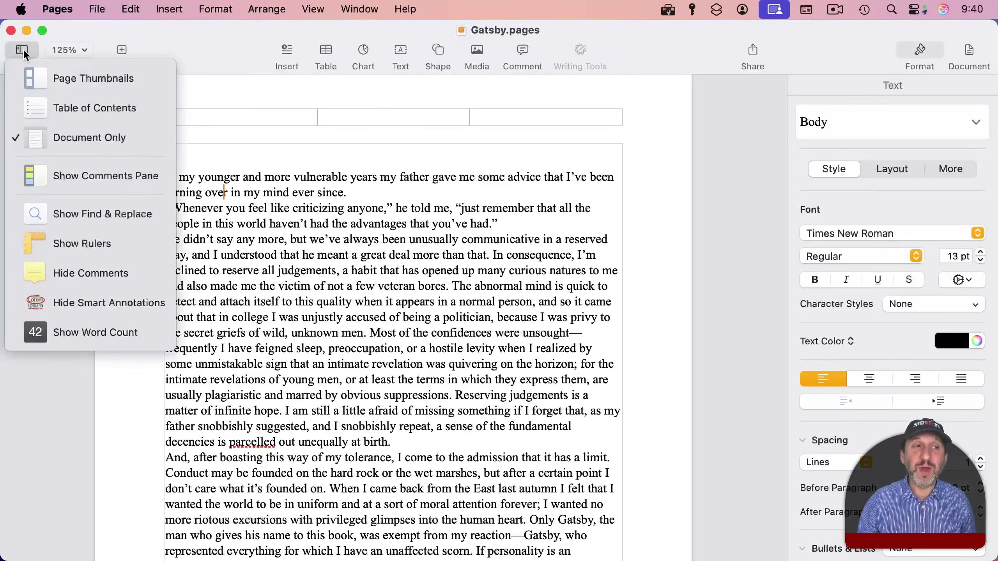
click(51, 79)
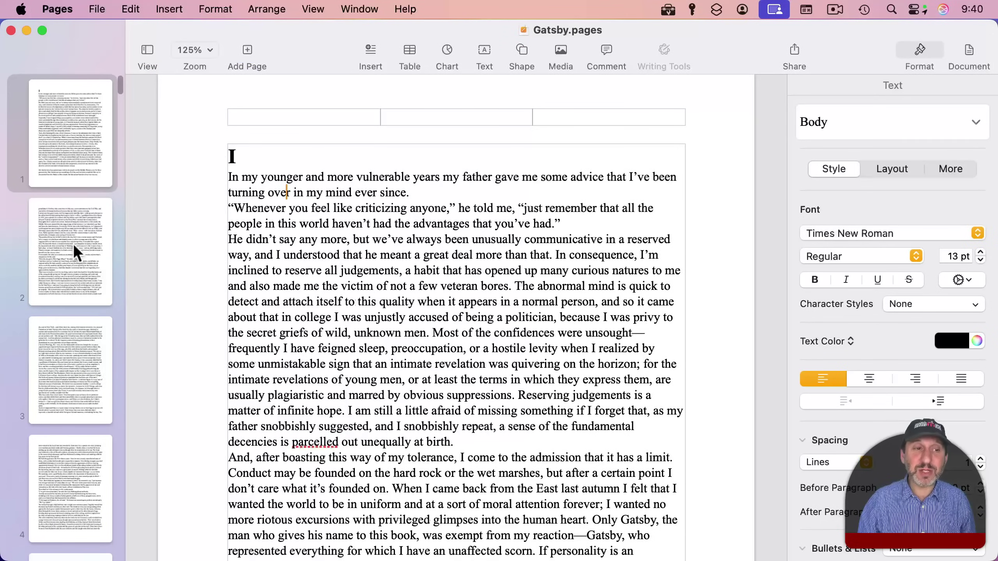
scroll(71, 260, down, 6)
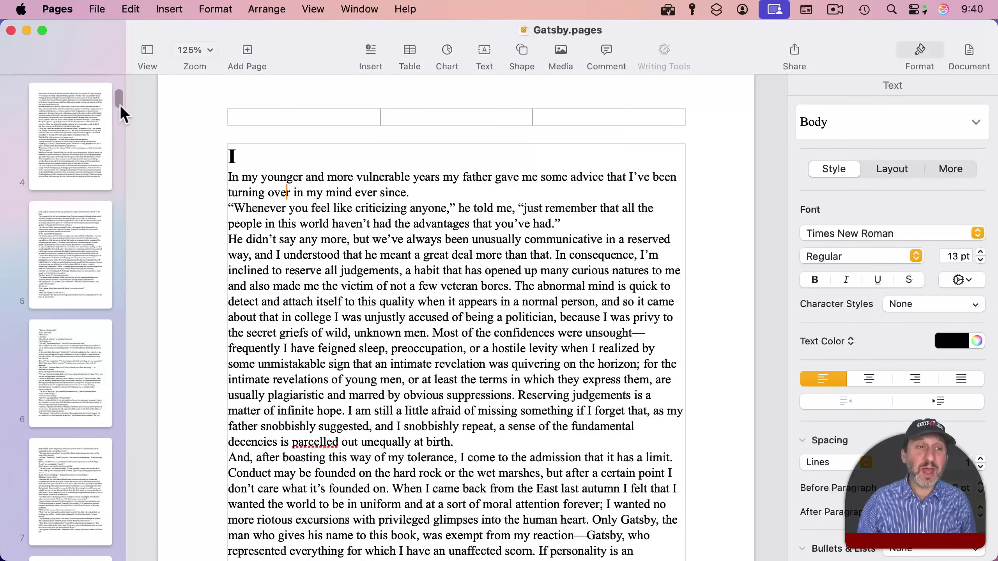
drag(120, 104, 121, 549)
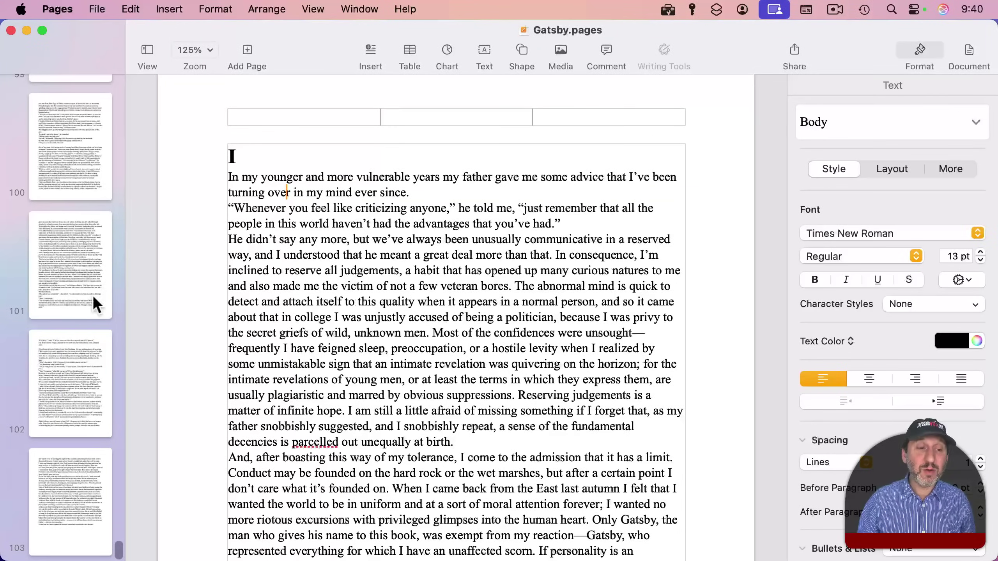
drag(117, 544, 117, 320)
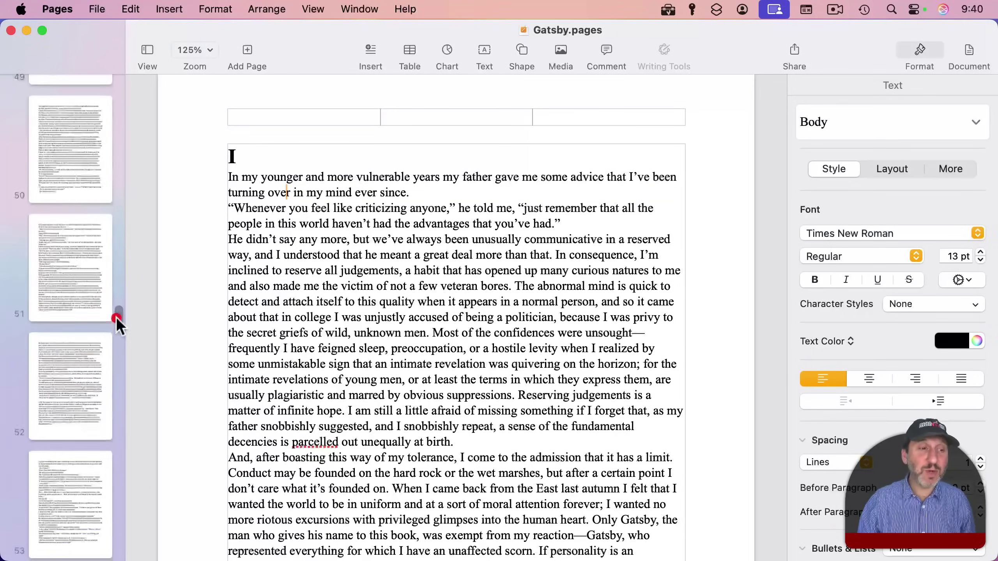
- Jump to page 51 near the end of the document
click(63, 248)
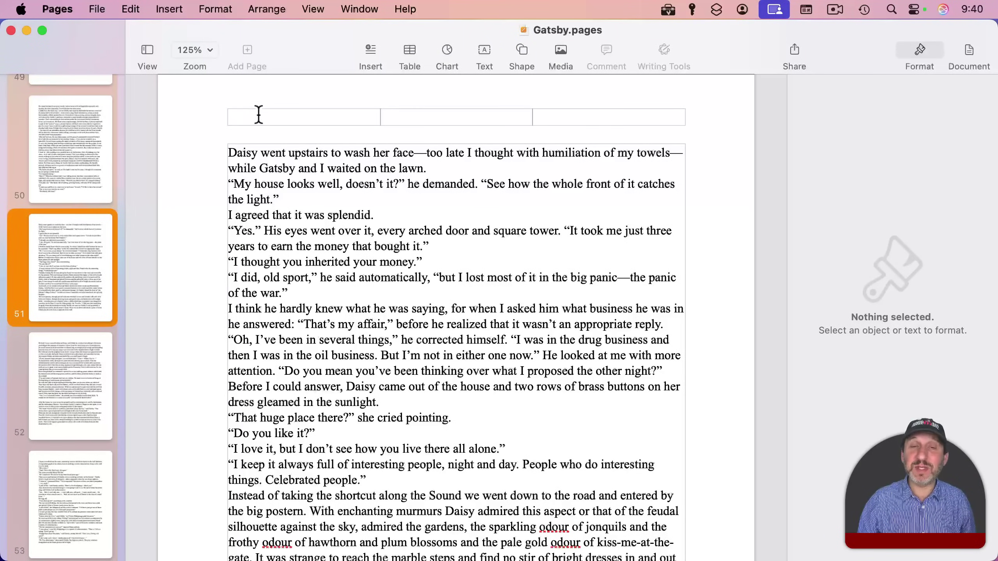
scroll(279, 356, down, 15)
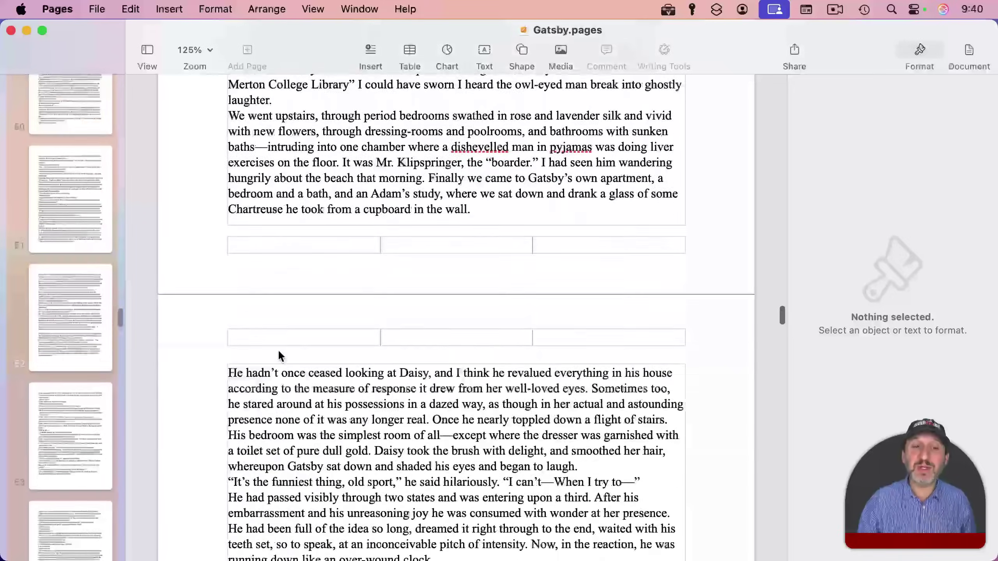
scroll(277, 349, down, 3)
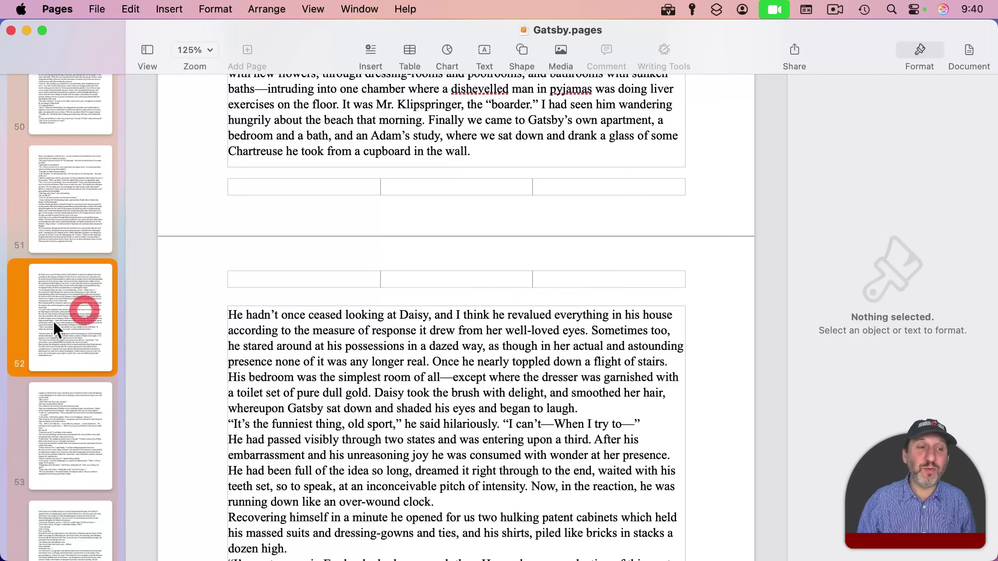
- Step through pages 1–4 and back again to page 1
click(71, 132)
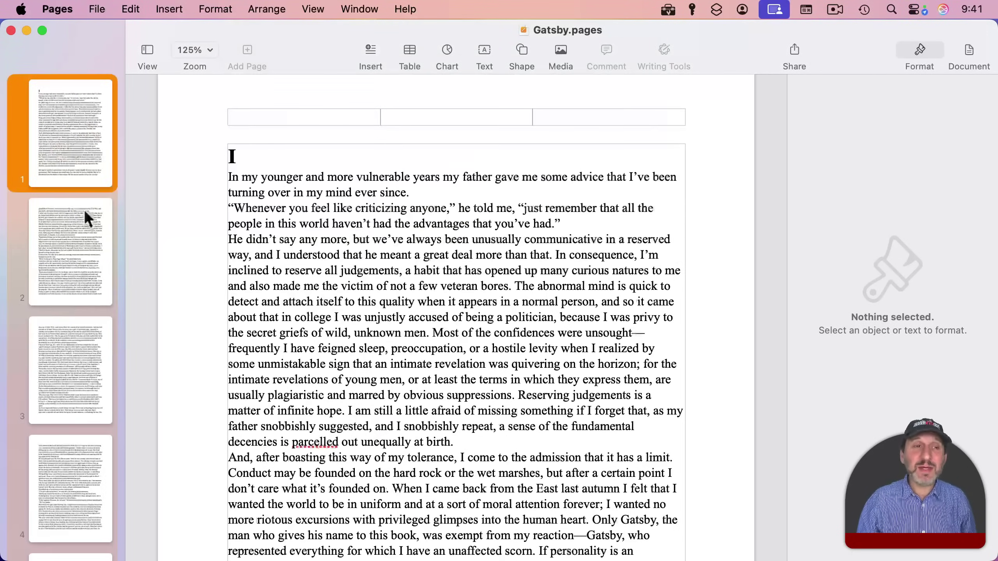
click(80, 235)
click(80, 358)
click(77, 466)
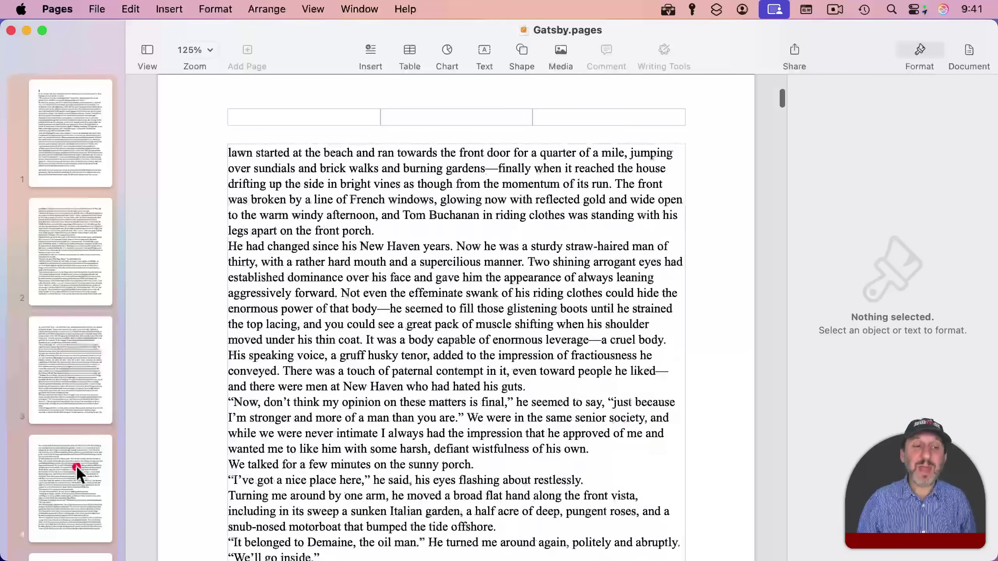
click(78, 369)
click(71, 254)
click(72, 124)
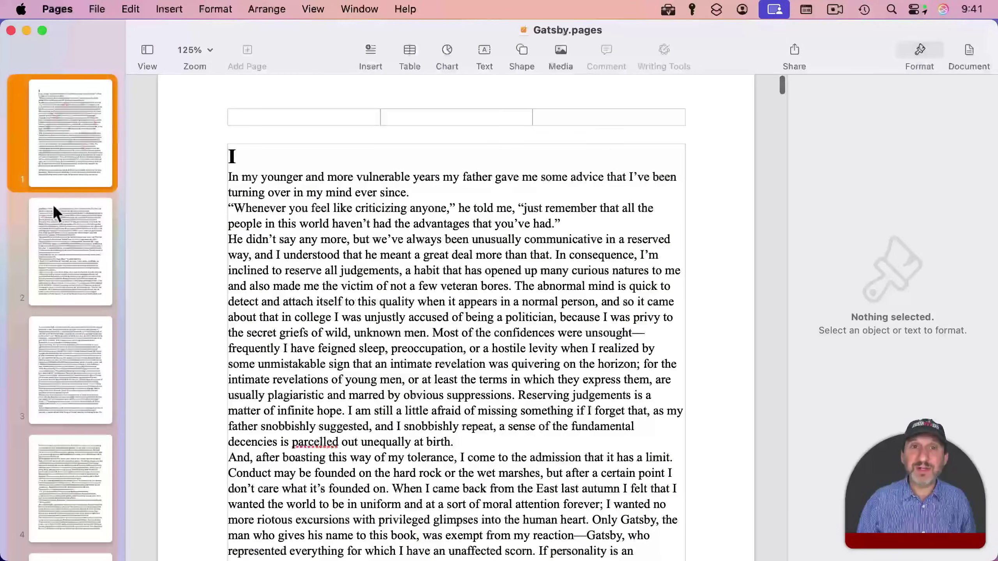
scroll(371, 326, down, 10)
scroll(371, 325, up, 10)
click(371, 325)
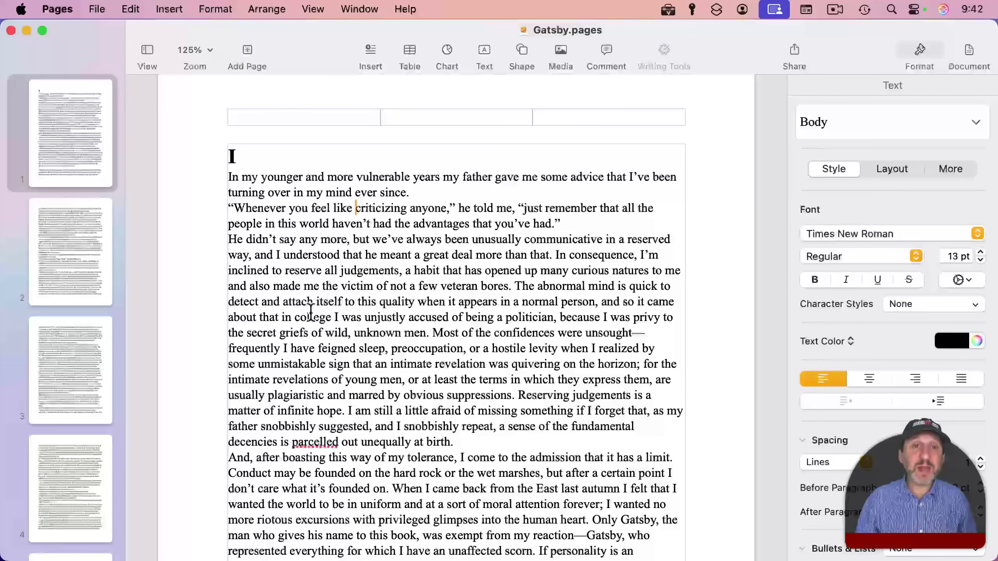
scroll(311, 313, down, 4)
scroll(310, 312, down, 15)
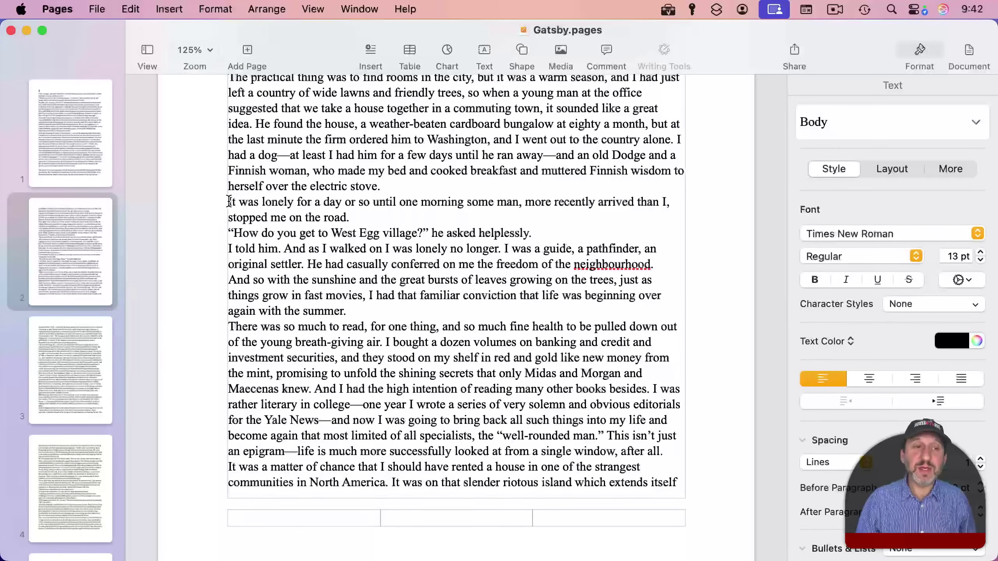
drag(229, 202, 361, 312)
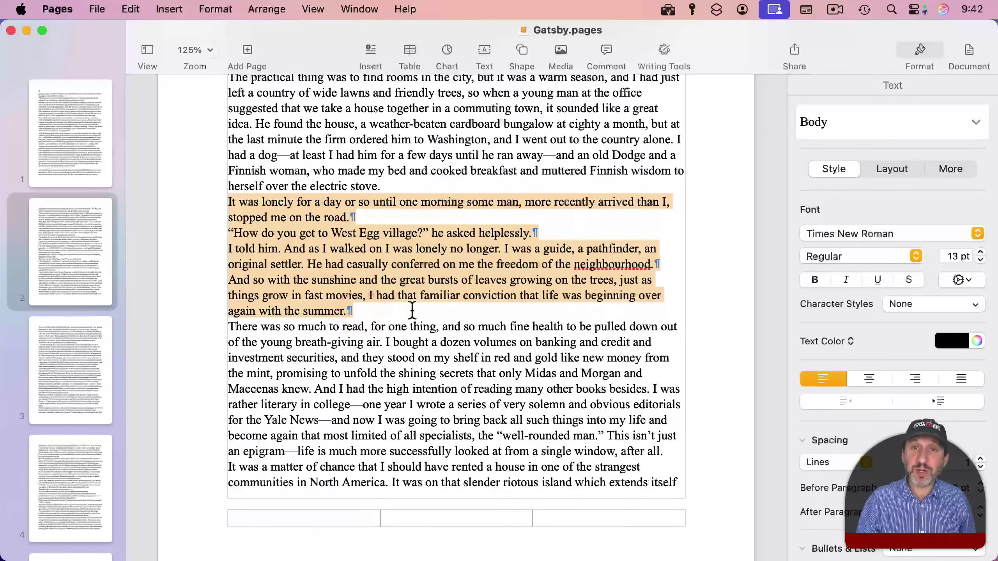
drag(378, 268, 432, 344)
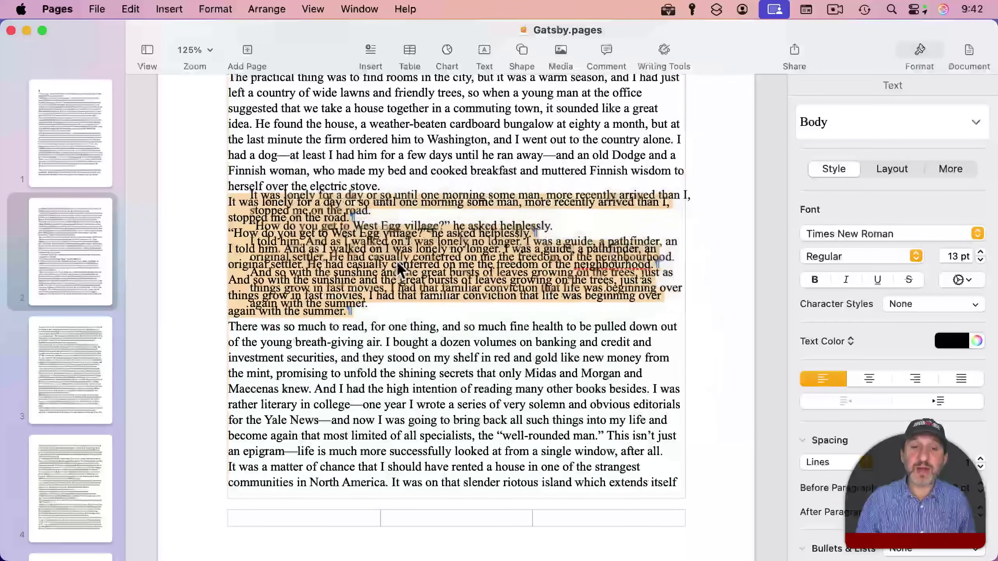
drag(398, 269, 387, 264)
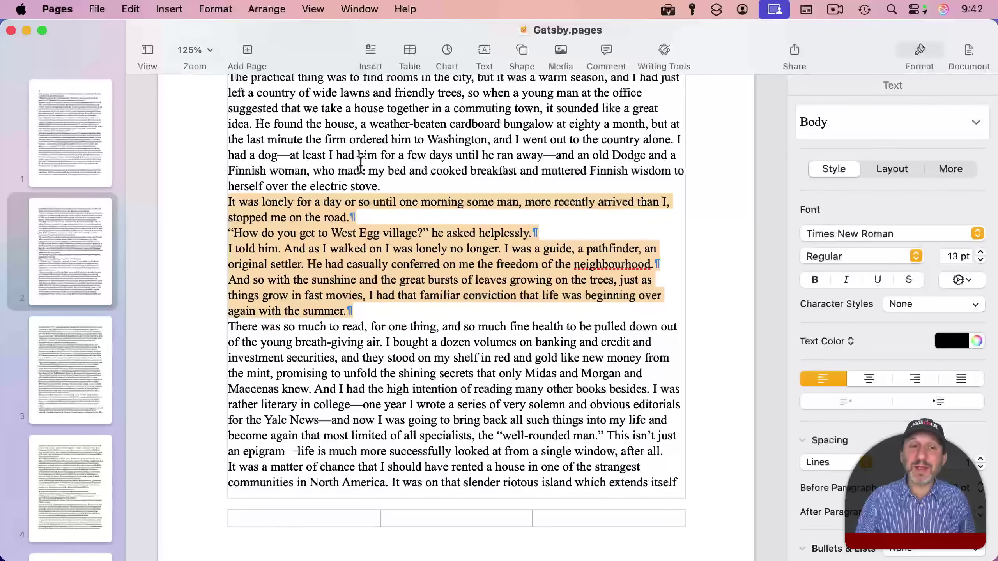
click(132, 8)
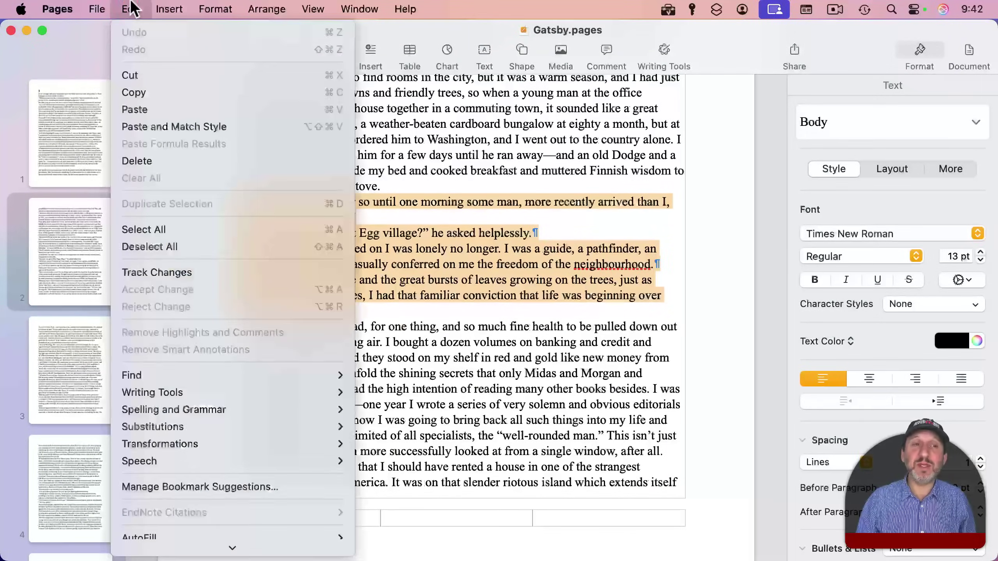
click(141, 73)
scroll(382, 327, down, 20)
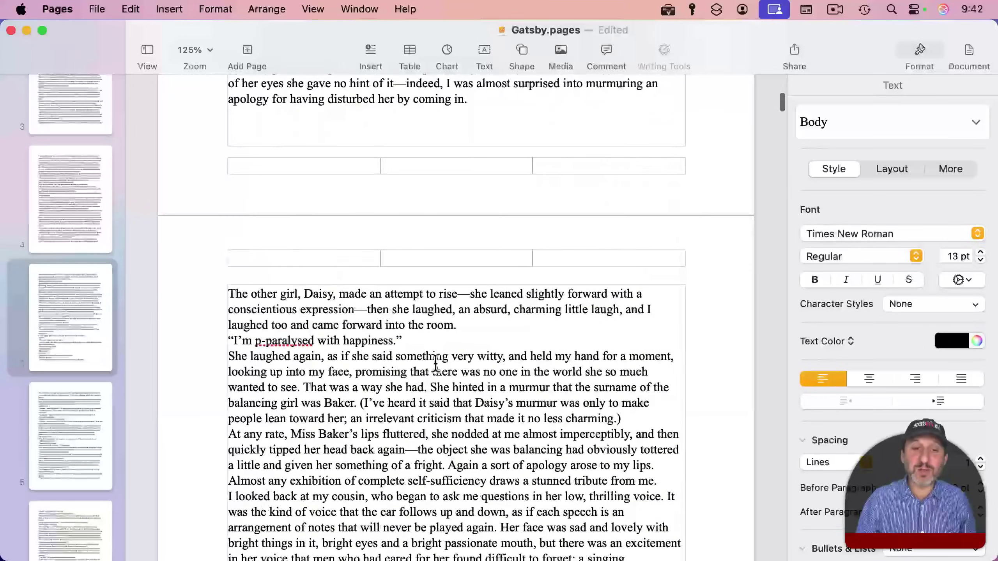
click(433, 341)
key(Return)
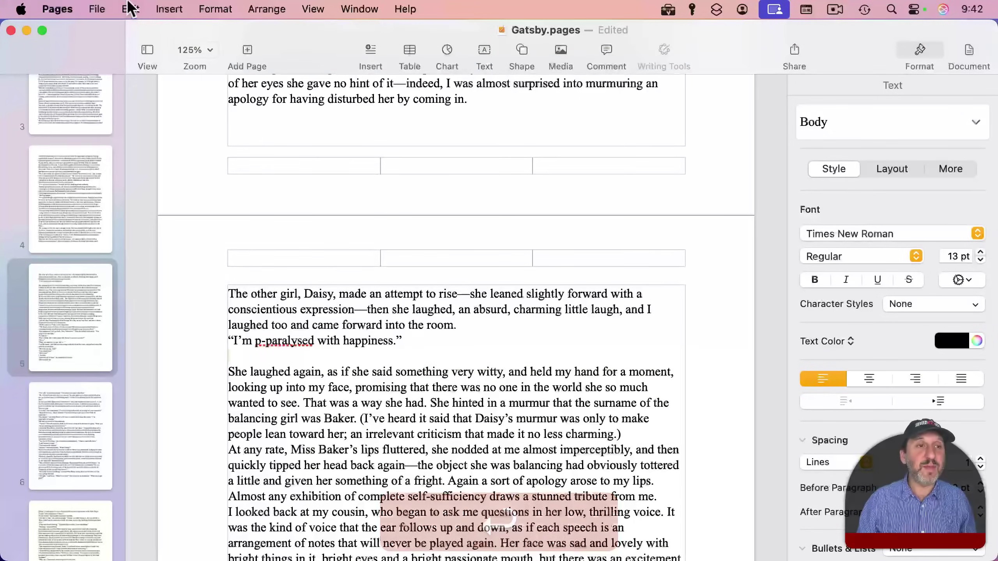
click(131, 8)
click(148, 107)
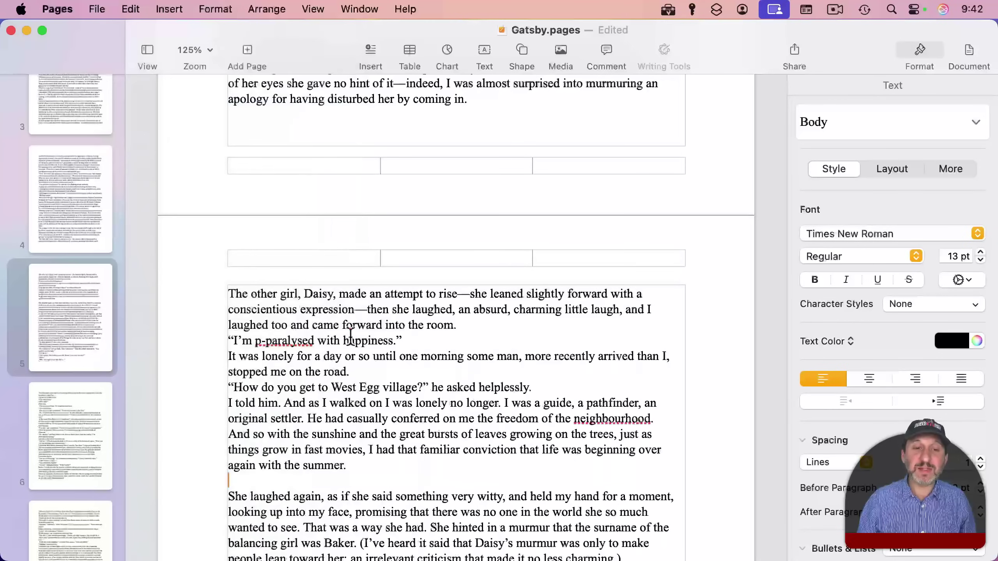
key(super+z)
key(super+z)
key(super+z)
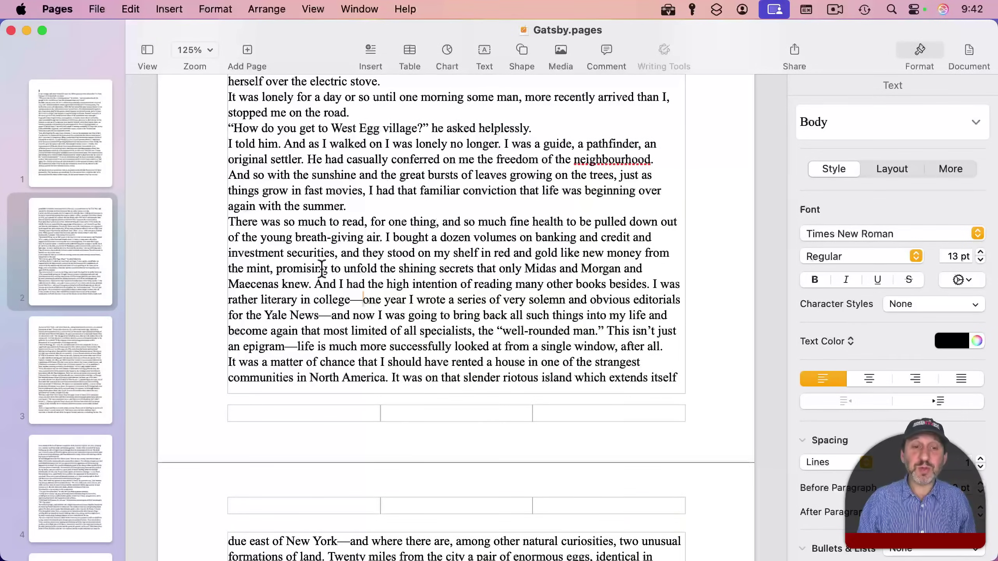
scroll(322, 268, down, 15)
- Select all of chapter II from page 13 through page 21 and cut it
scroll(59, 441, down, 3)
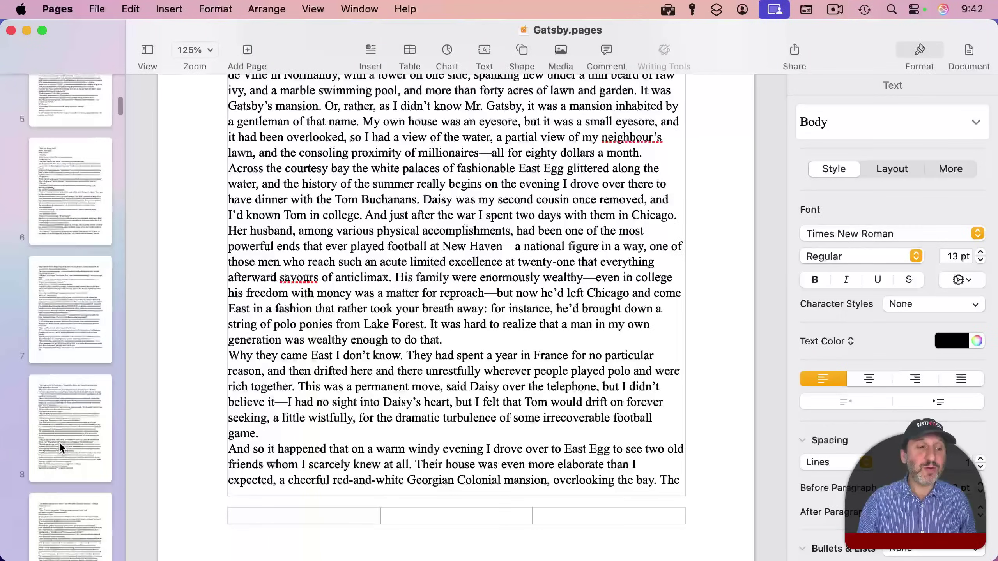
scroll(58, 441, down, 10)
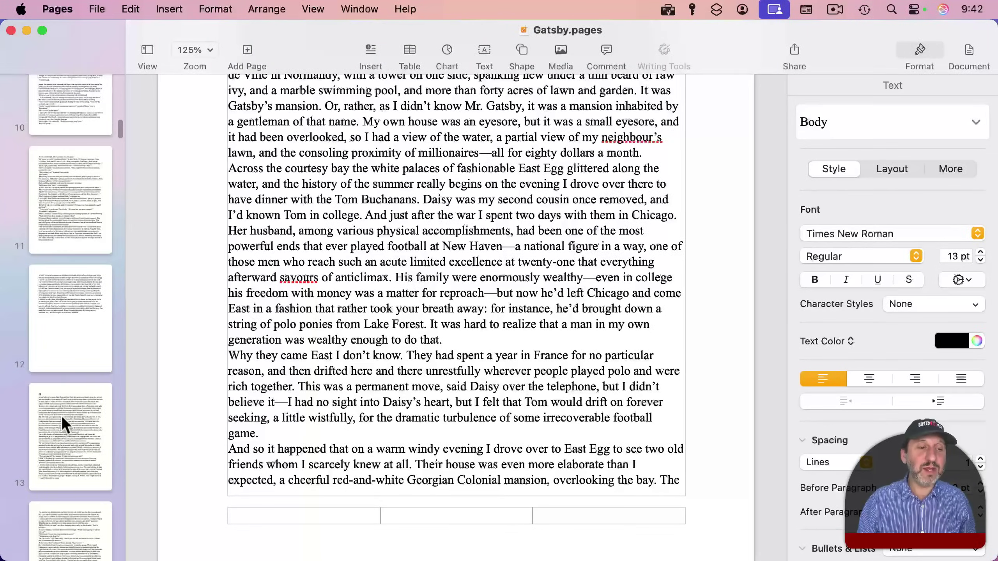
click(64, 436)
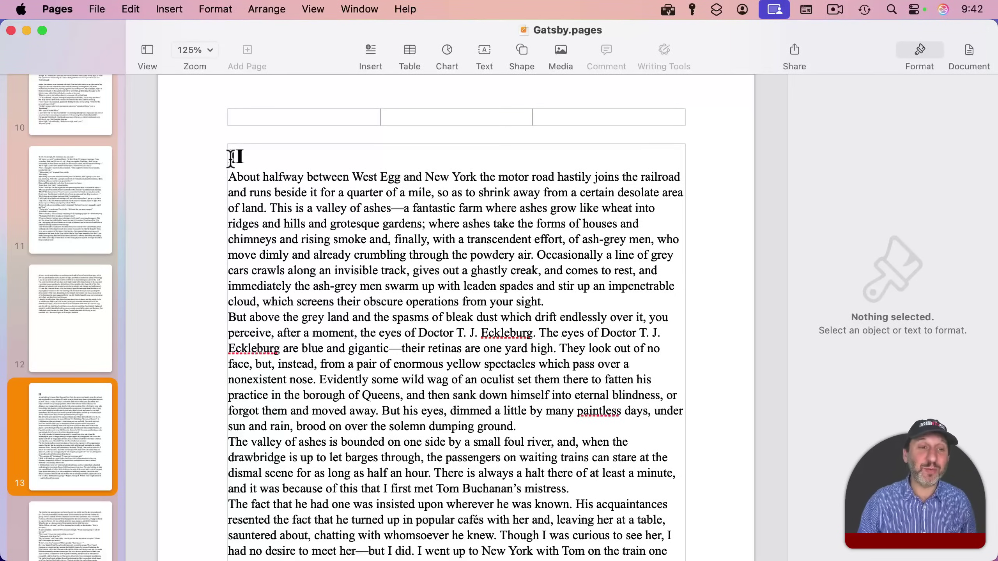
drag(231, 157, 334, 255)
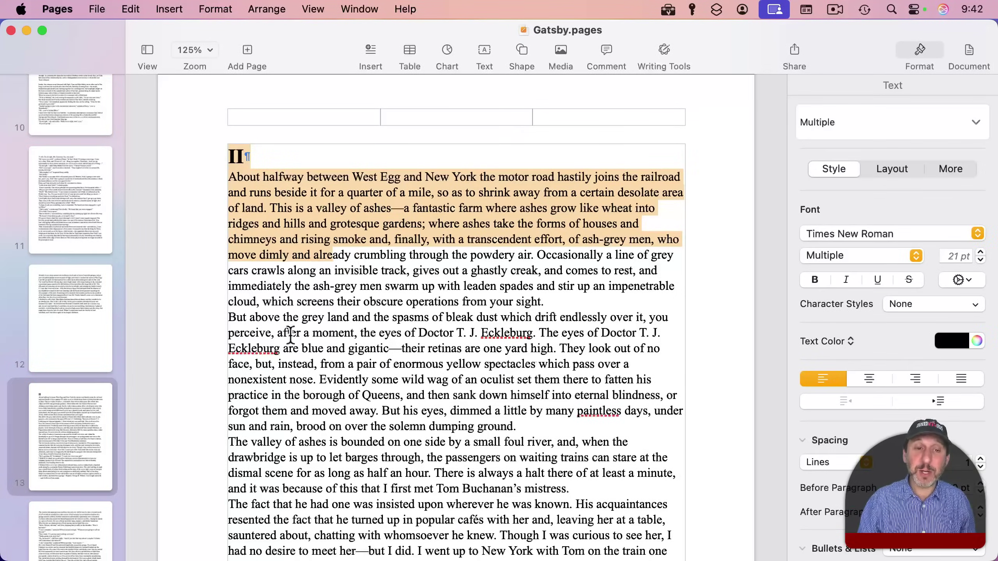
scroll(291, 336, down, 15)
scroll(290, 336, down, 20)
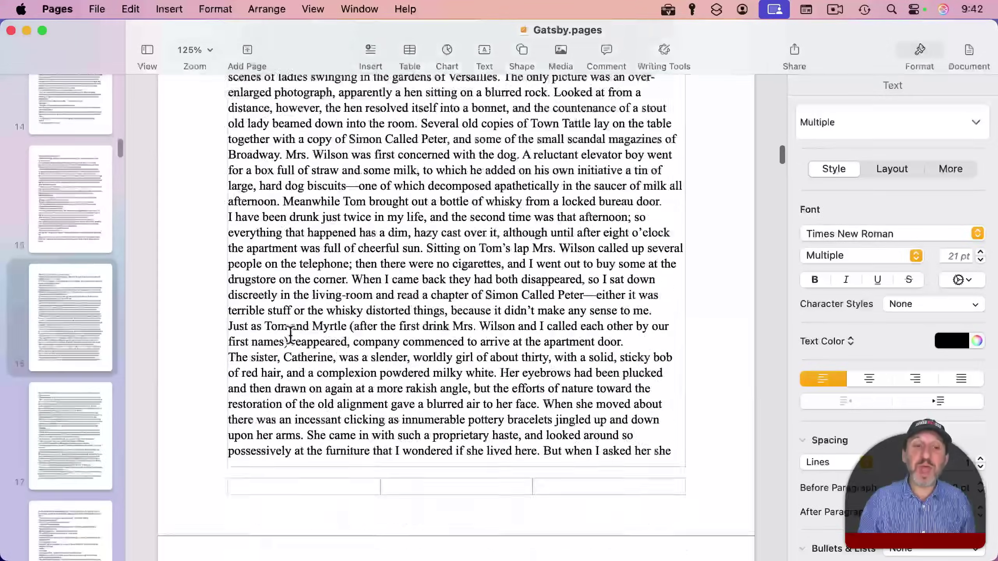
scroll(290, 336, down, 20)
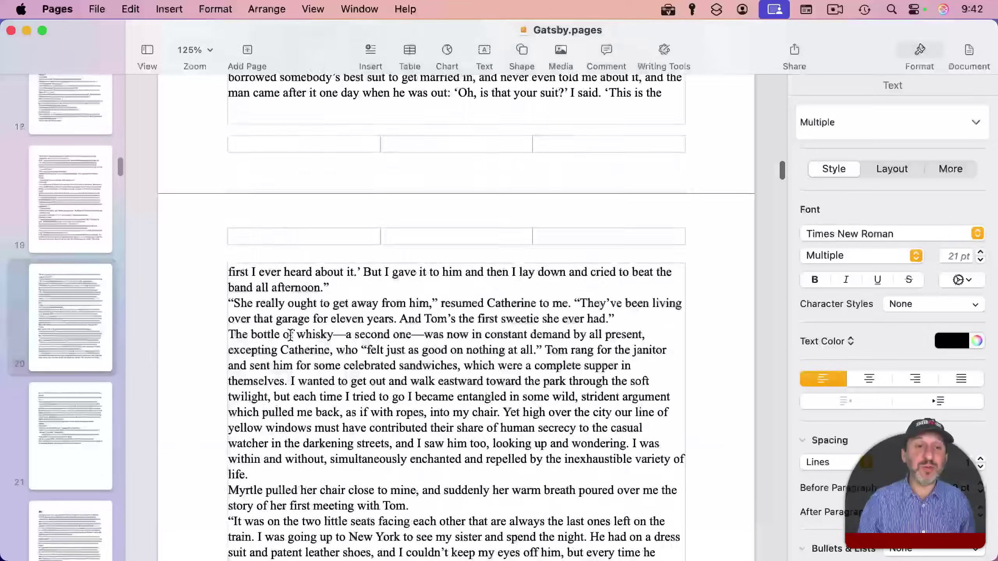
scroll(291, 336, down, 15)
scroll(290, 336, up, 3)
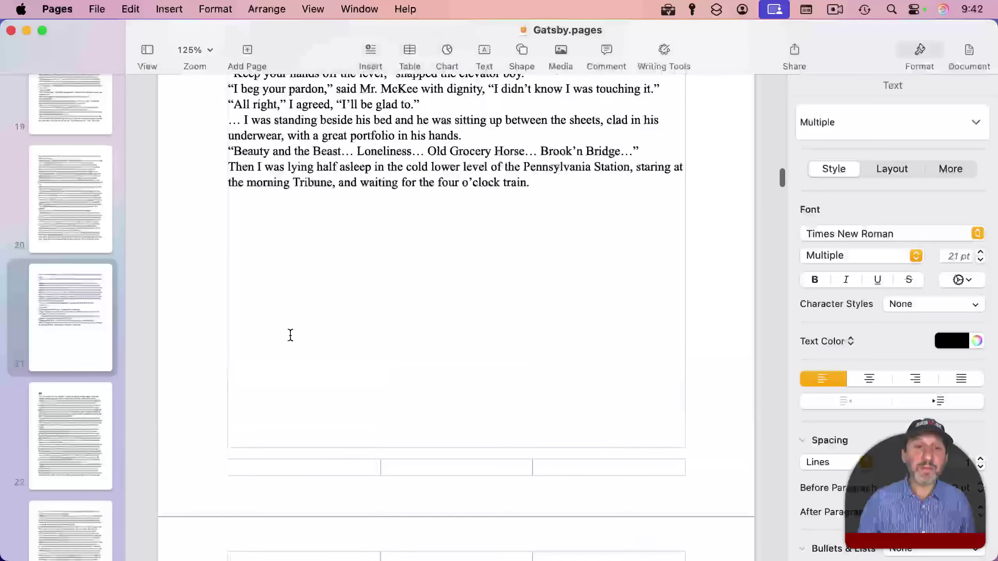
shift+click(558, 204)
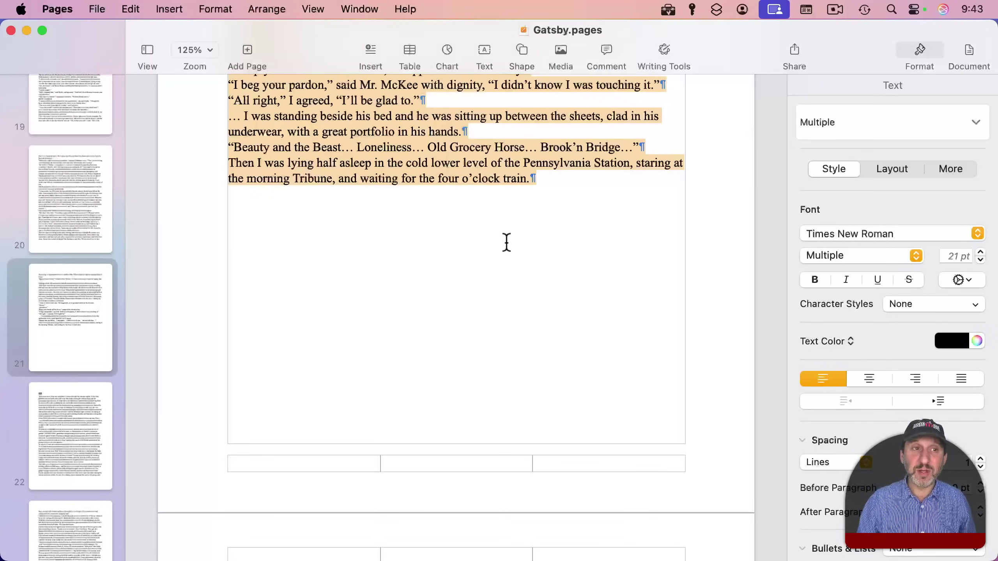
click(131, 9)
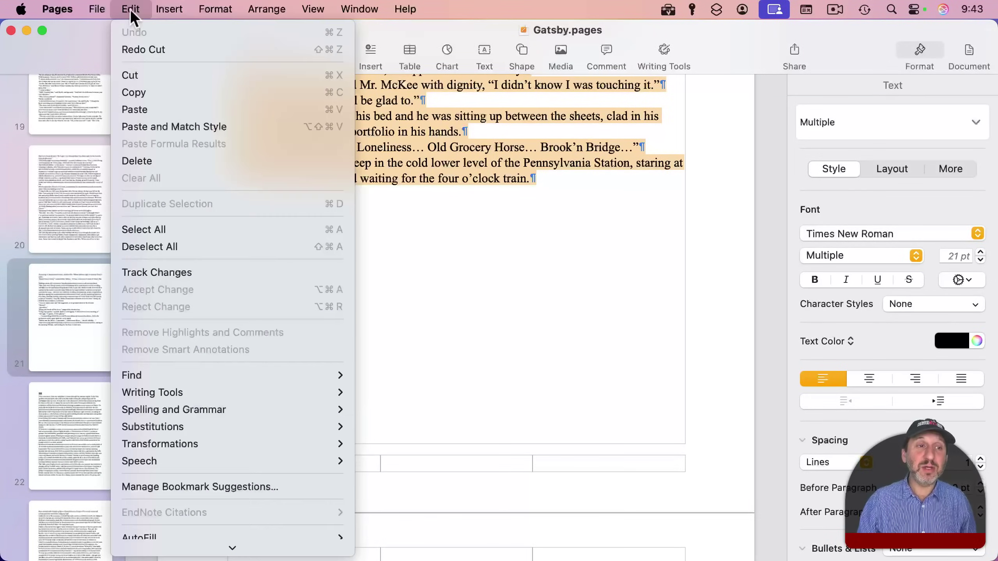
click(147, 78)
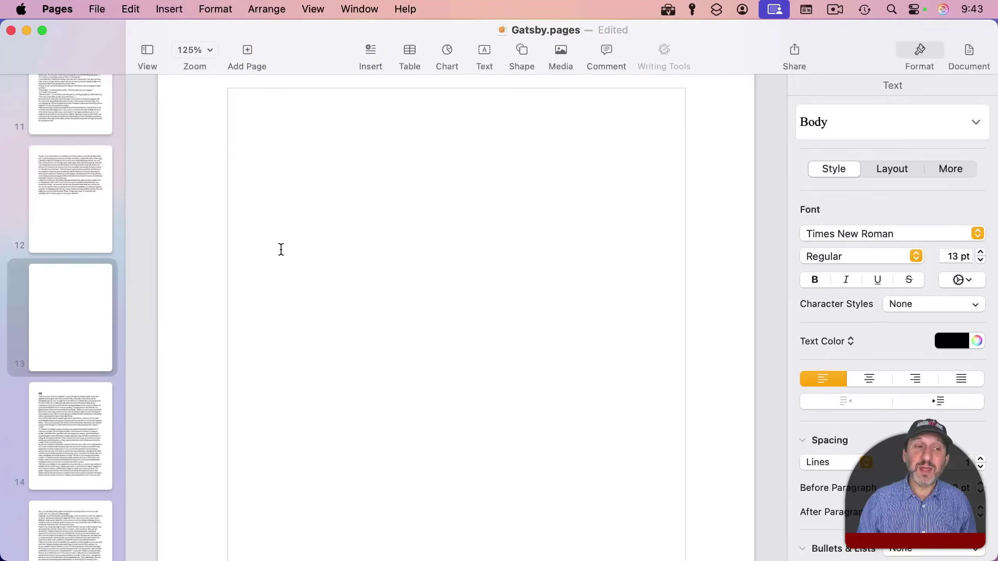
- Paste chapter II on a new line after "this time to my face." on page 37
scroll(94, 464, down, 5)
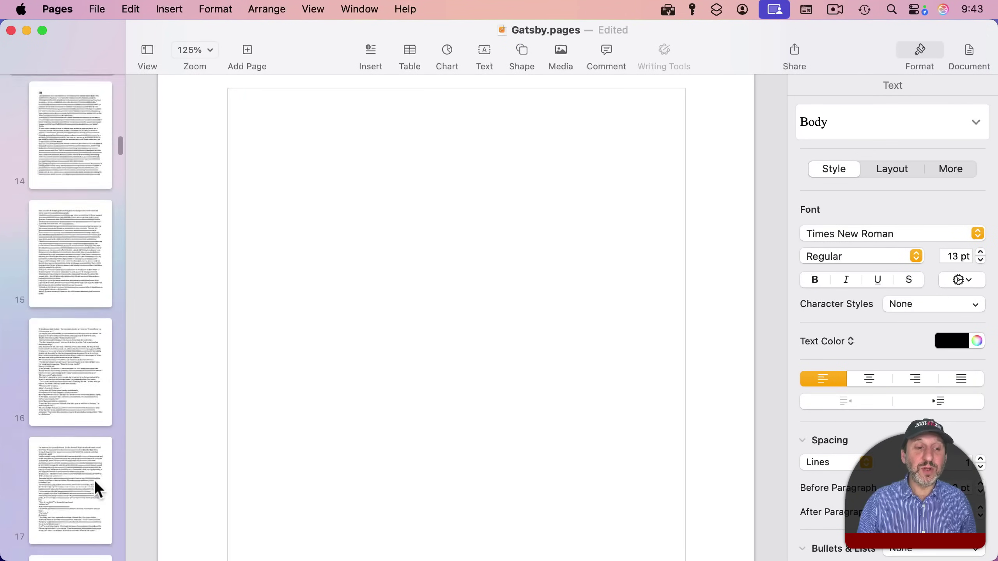
scroll(94, 480, down, 15)
click(89, 476)
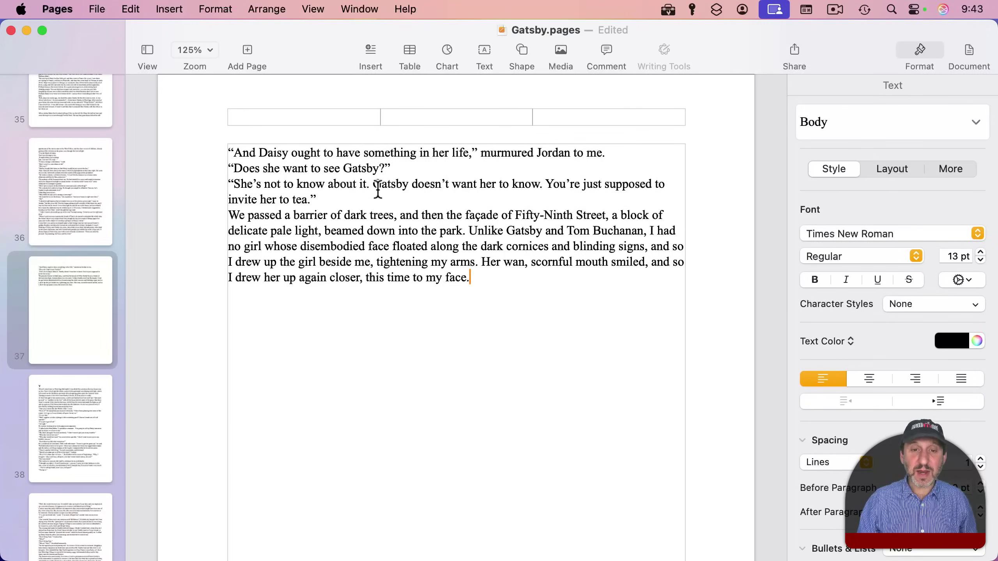
key(super+Return)
key(super+v)
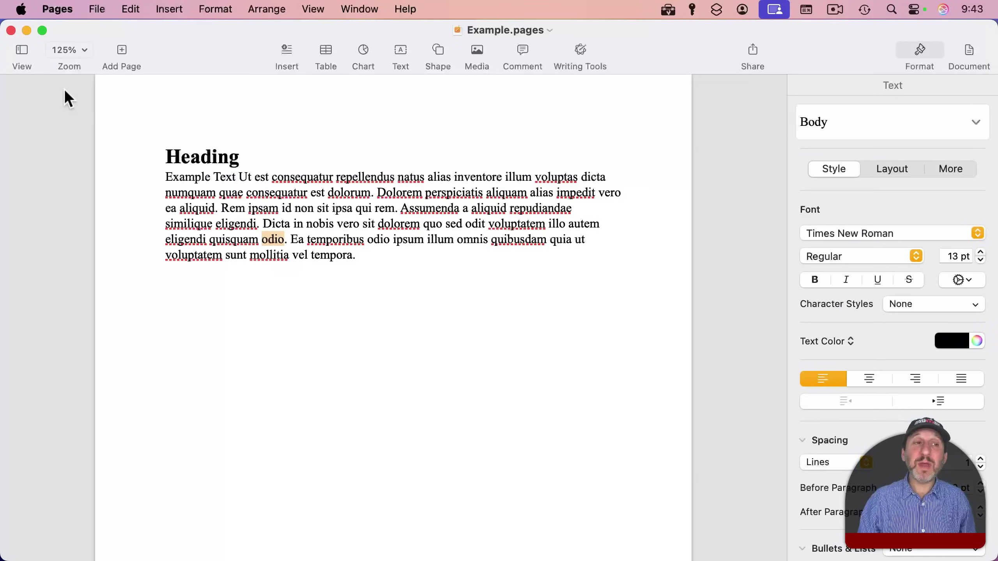
- Show page thumbnails for Example.pages and go through pages 1 to 3
click(20, 51)
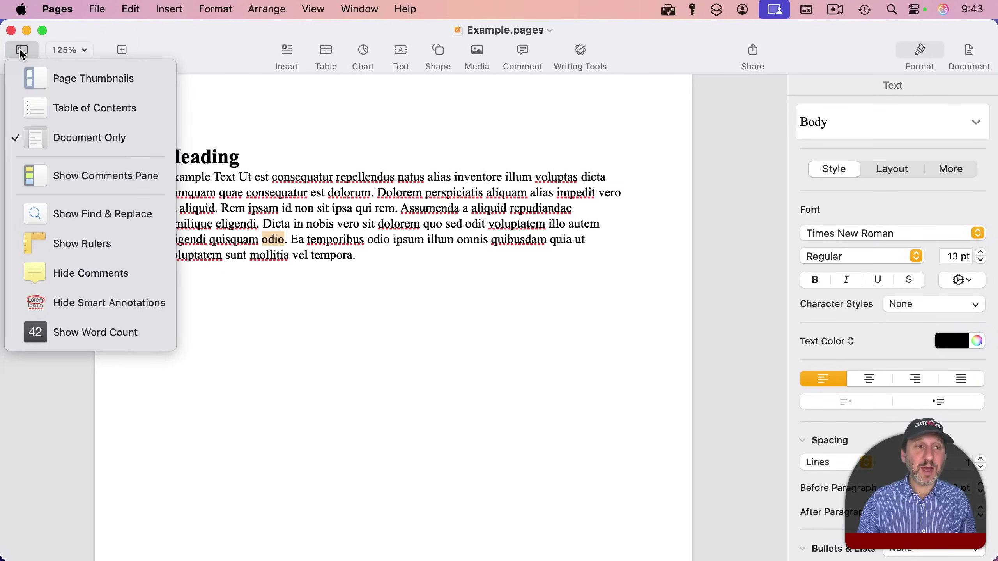
click(34, 77)
scroll(85, 131, up, 2)
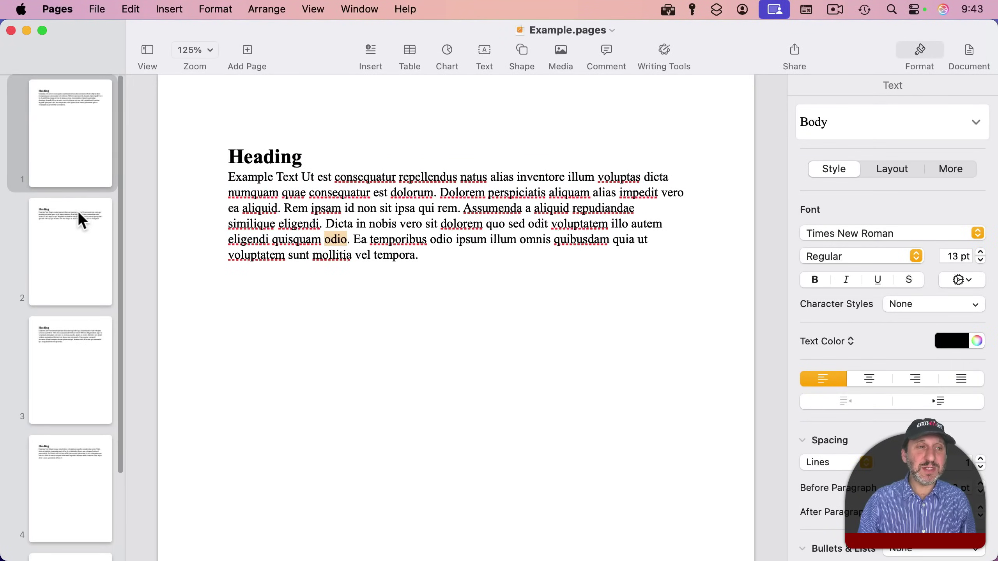
scroll(69, 440, down, 1)
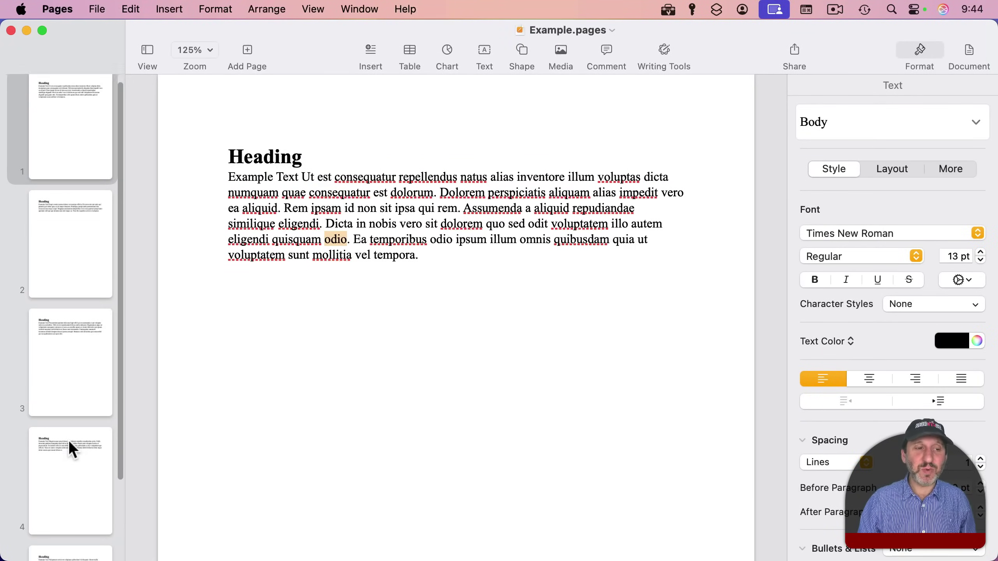
scroll(68, 440, up, 1)
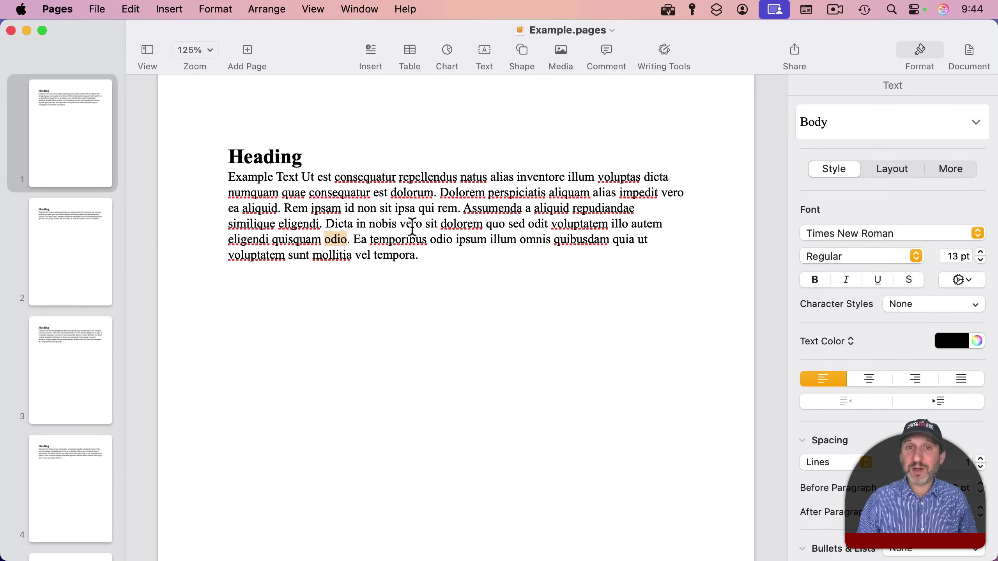
click(66, 166)
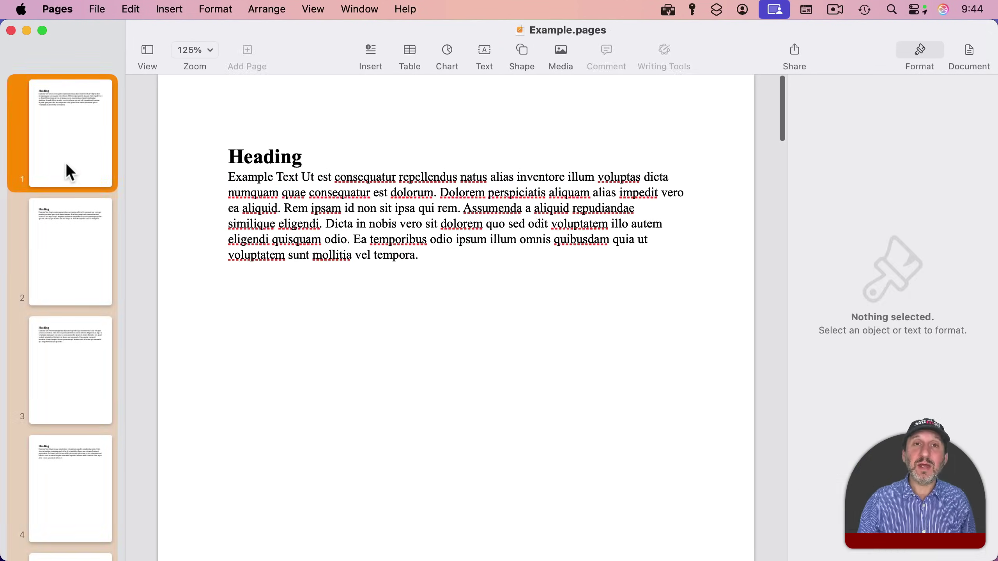
click(69, 235)
click(69, 349)
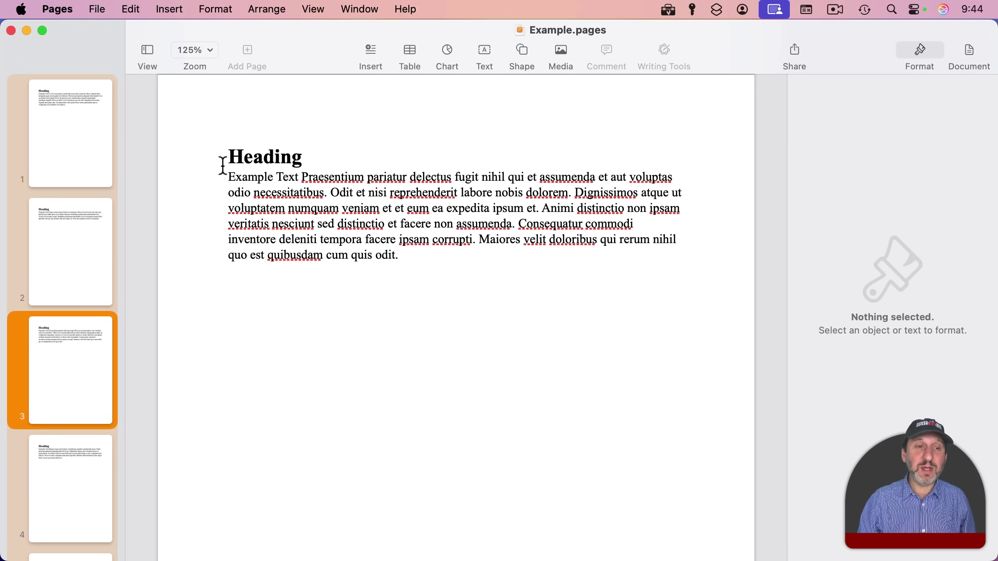
- Cut page 3's heading and paragraph and paste them before page 2's Heading
drag(222, 166, 214, 294)
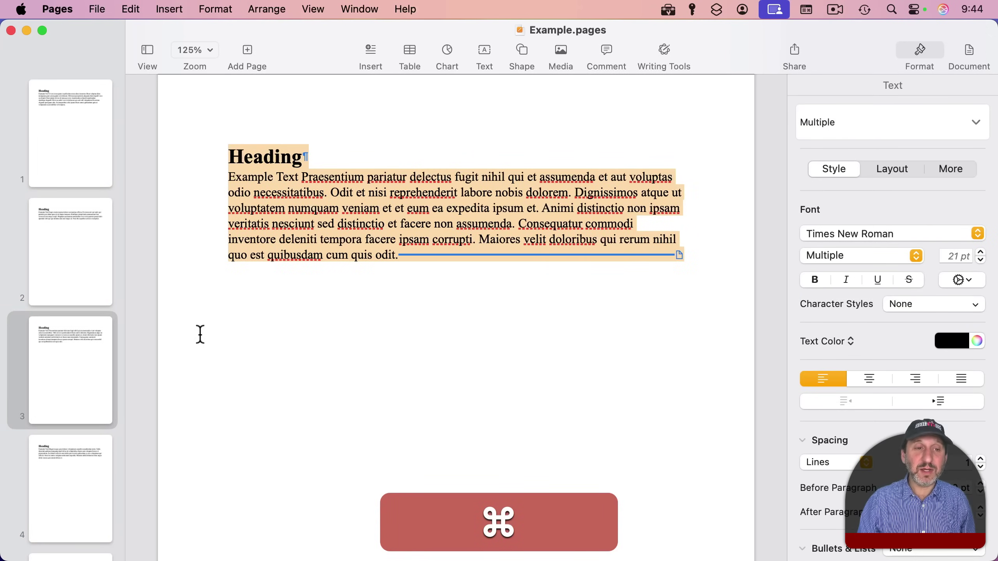
key(super+x)
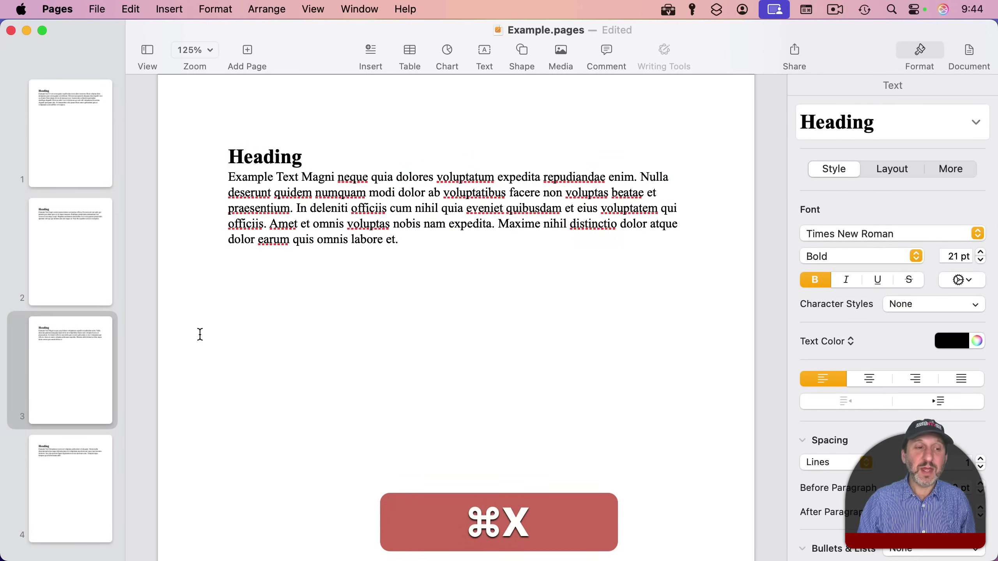
click(67, 210)
click(232, 156)
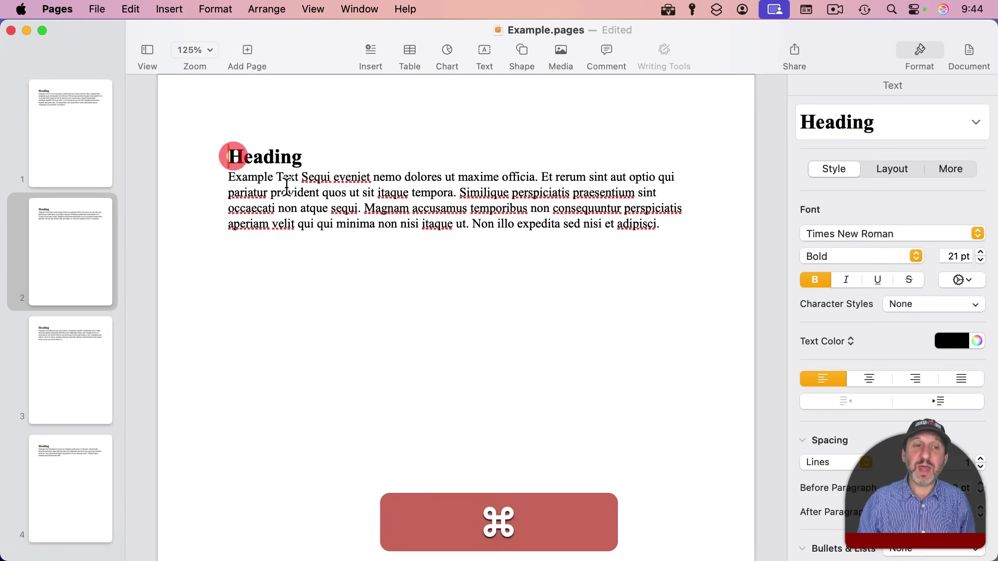
key(super+v)
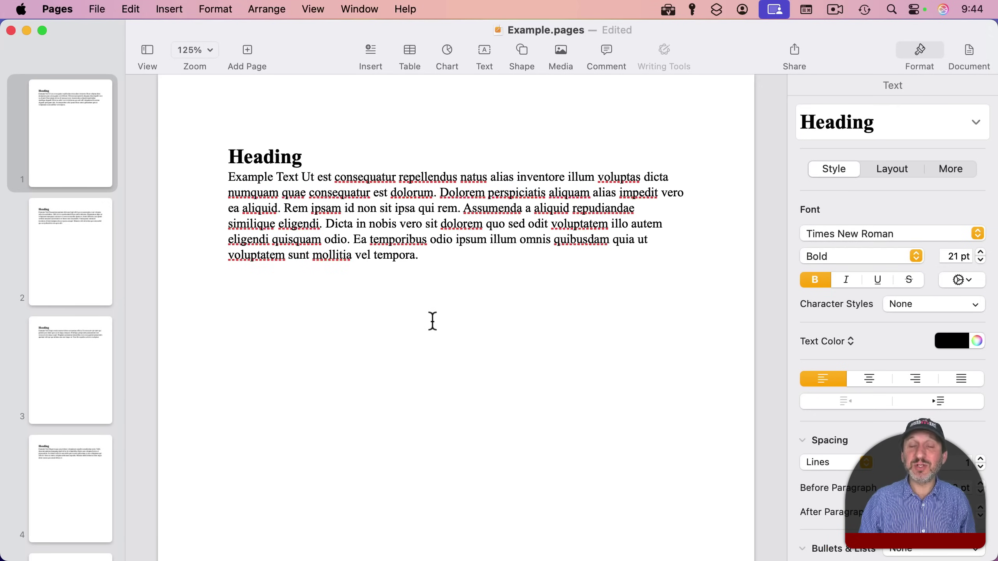
- Turn on Show Invisibles, then try and undo a paragraph split after "repudiandae"
click(313, 9)
click(340, 289)
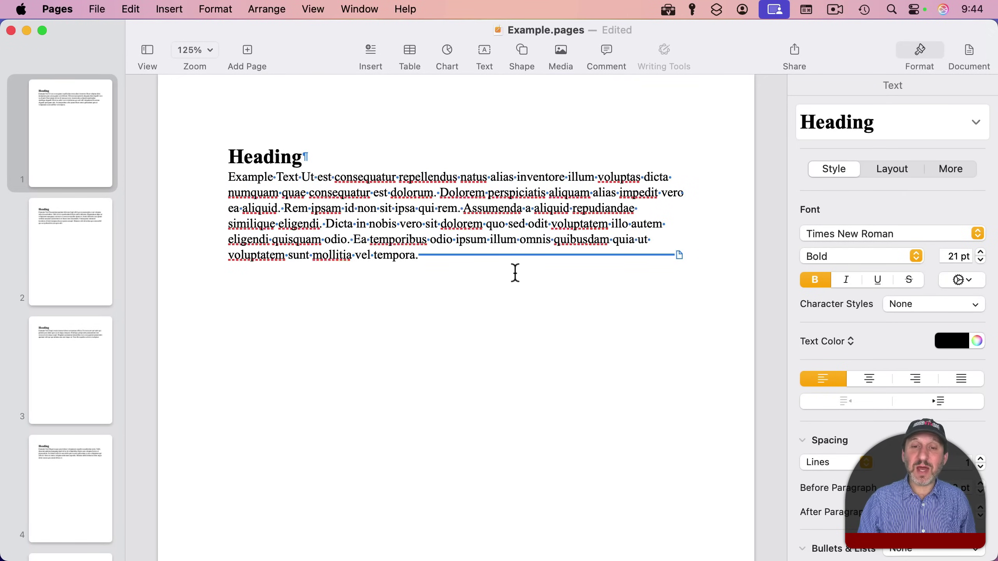
click(635, 208)
key(Return)
key(Return)
key(Return)
key(Return)
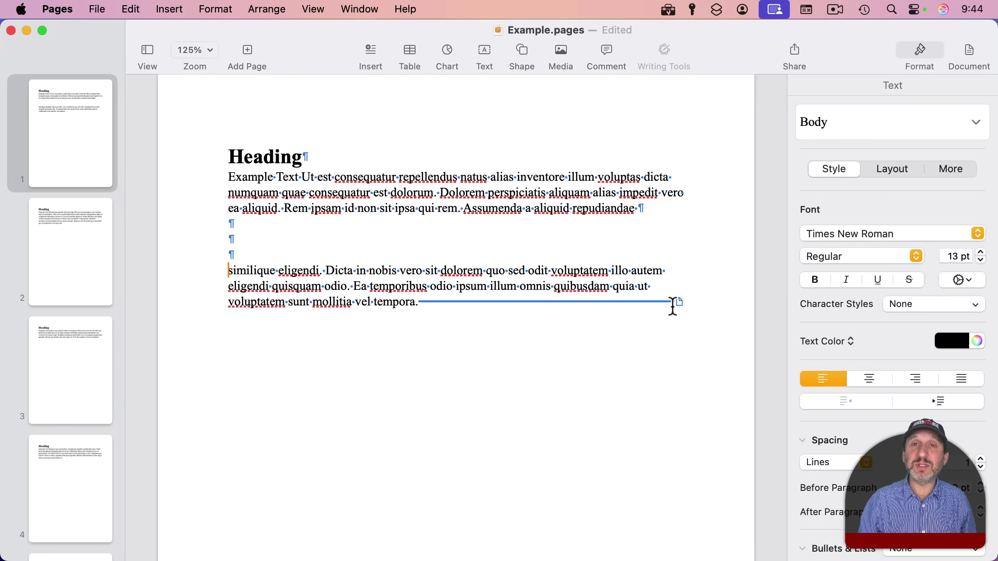
key(super+z)
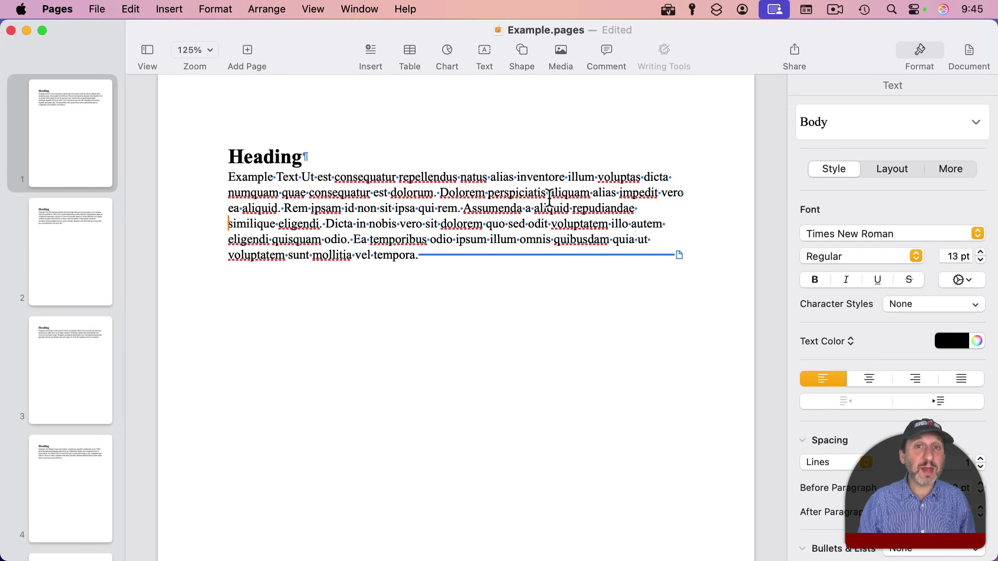
- Check the Insert menu without adding anything, then flip through pages 1–3
click(179, 9)
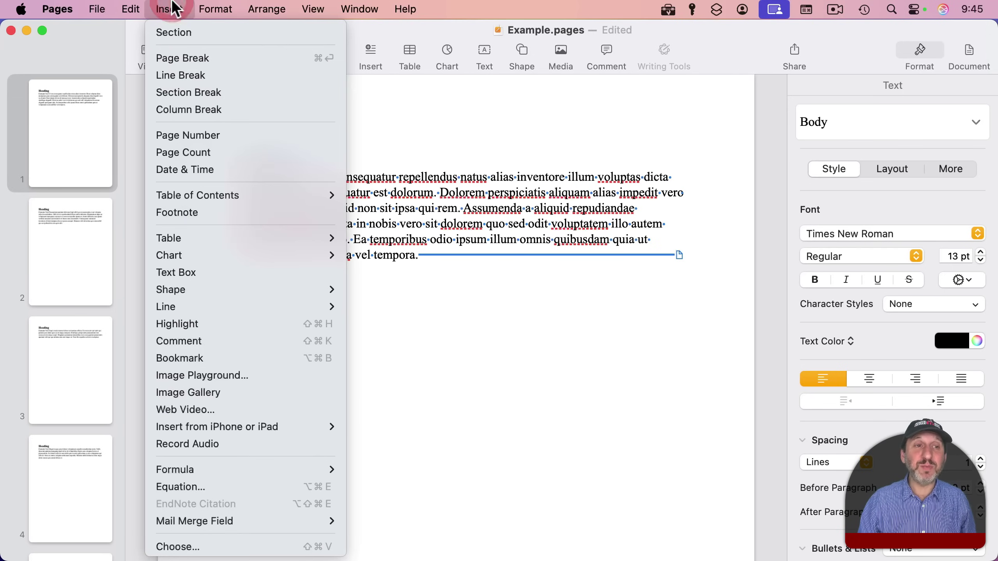
click(433, 144)
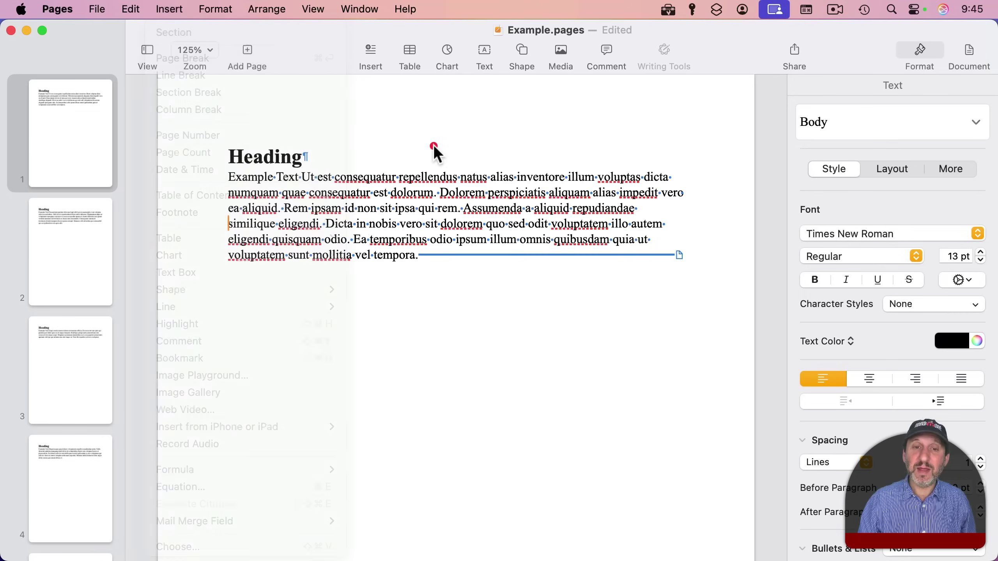
scroll(427, 314, down, 15)
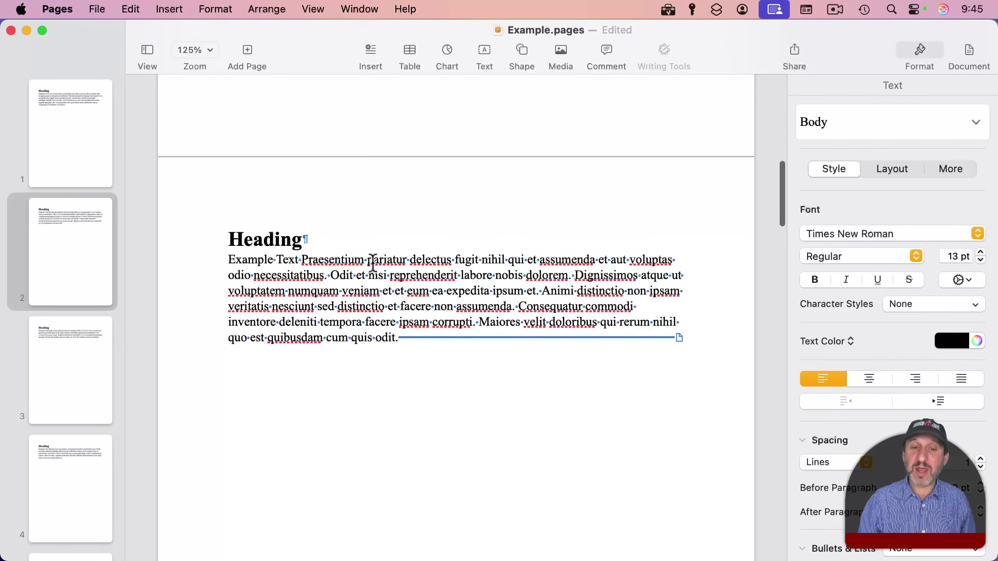
scroll(431, 301, down, 15)
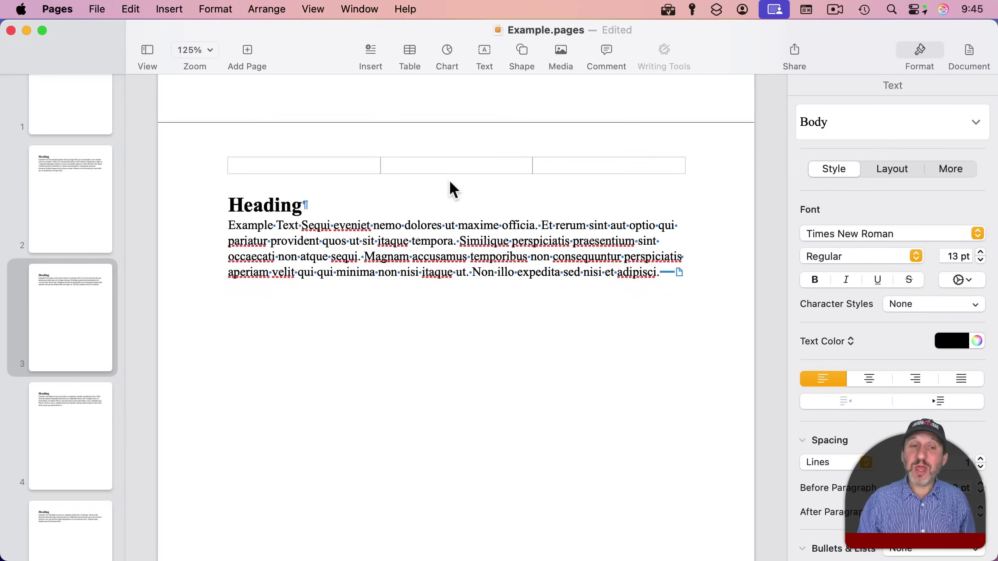
click(73, 113)
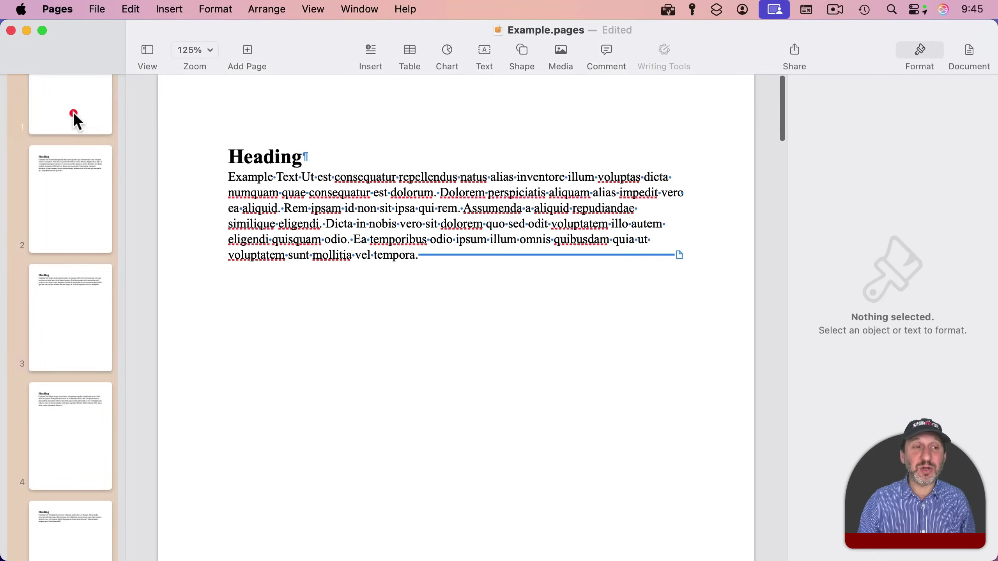
click(73, 181)
click(67, 283)
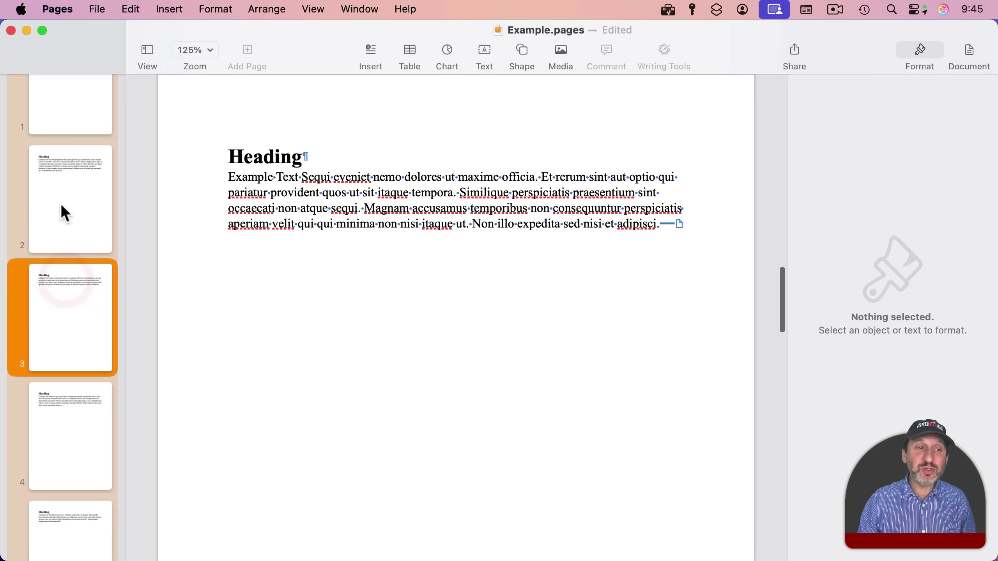
click(61, 202)
click(66, 112)
click(73, 185)
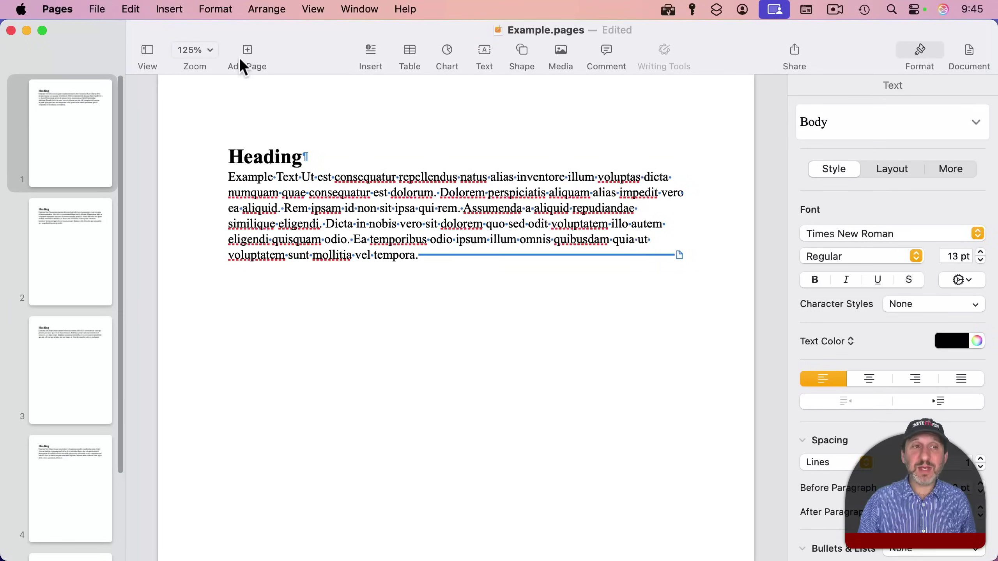
- Insert a section break after page 1's text and delete the leftover empty line
click(169, 9)
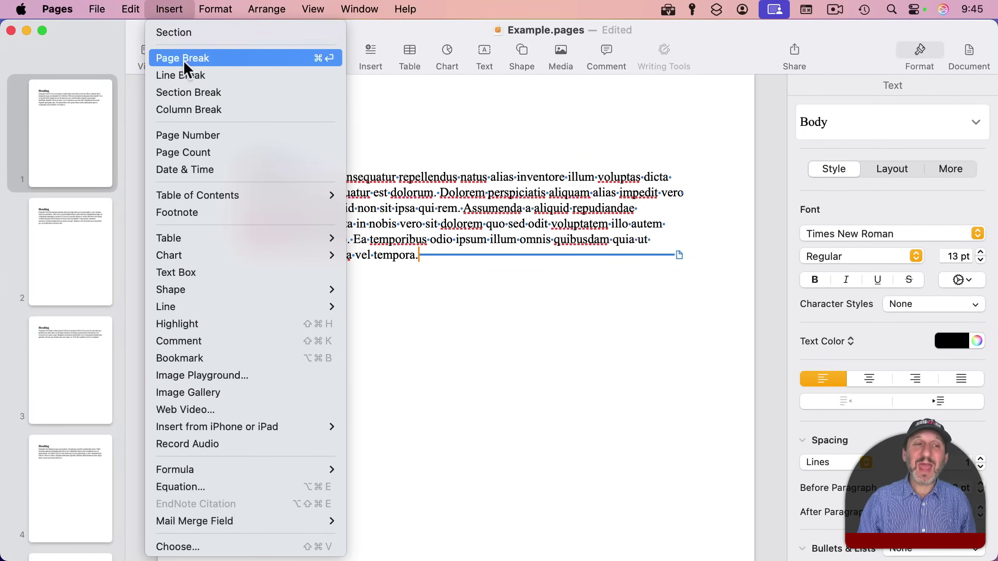
click(188, 94)
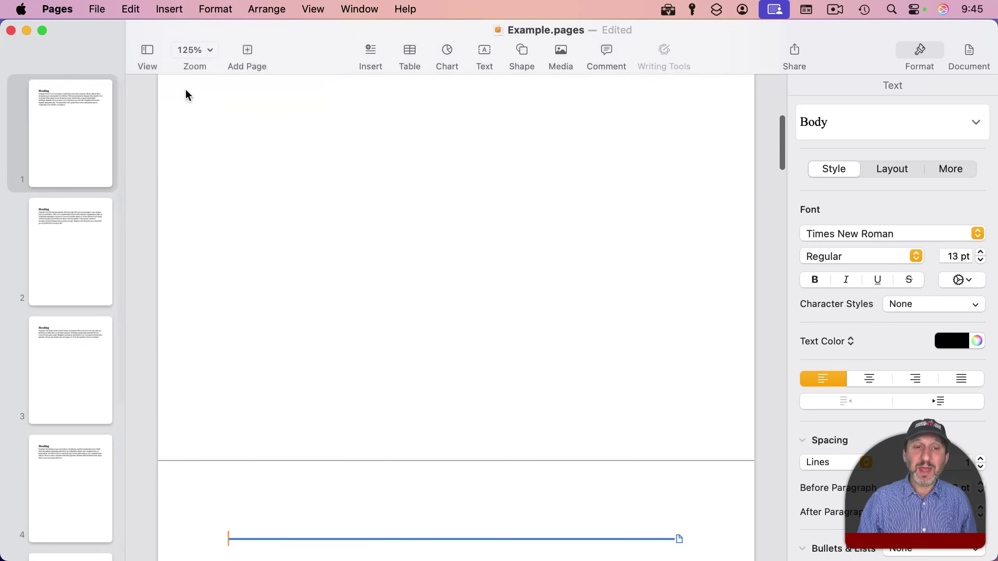
scroll(298, 334, down, 2)
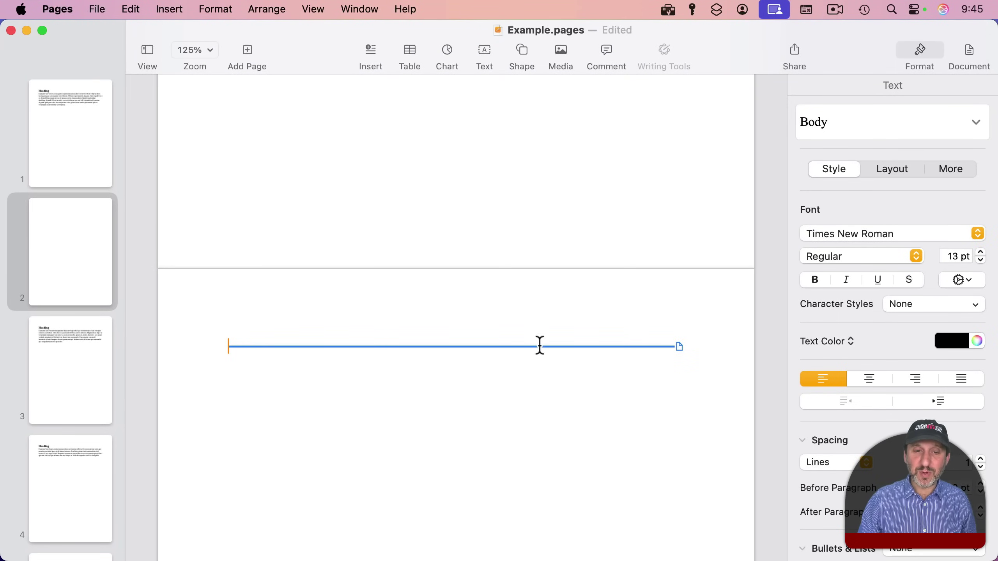
triple_click(691, 353)
key(BackSpace)
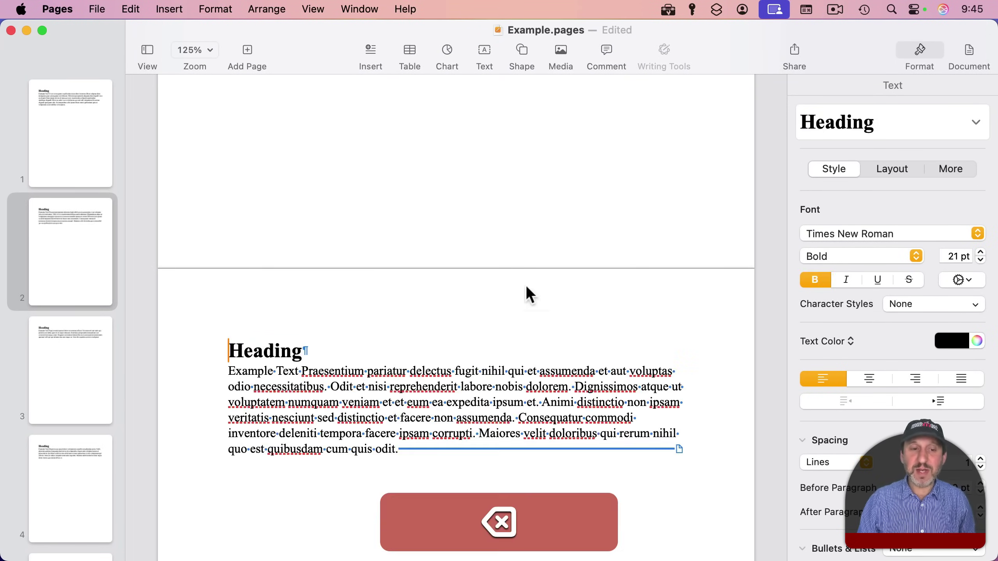
- Insert a section break after "odit." on page 2 and remove the empty line
scroll(526, 285, up, 5)
scroll(503, 278, up, 2)
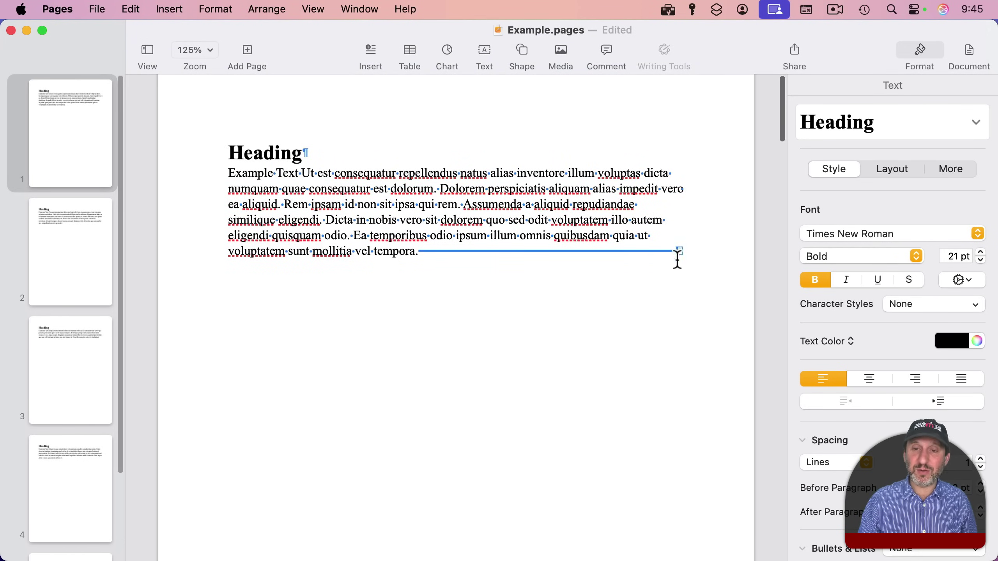
scroll(581, 290, down, 10)
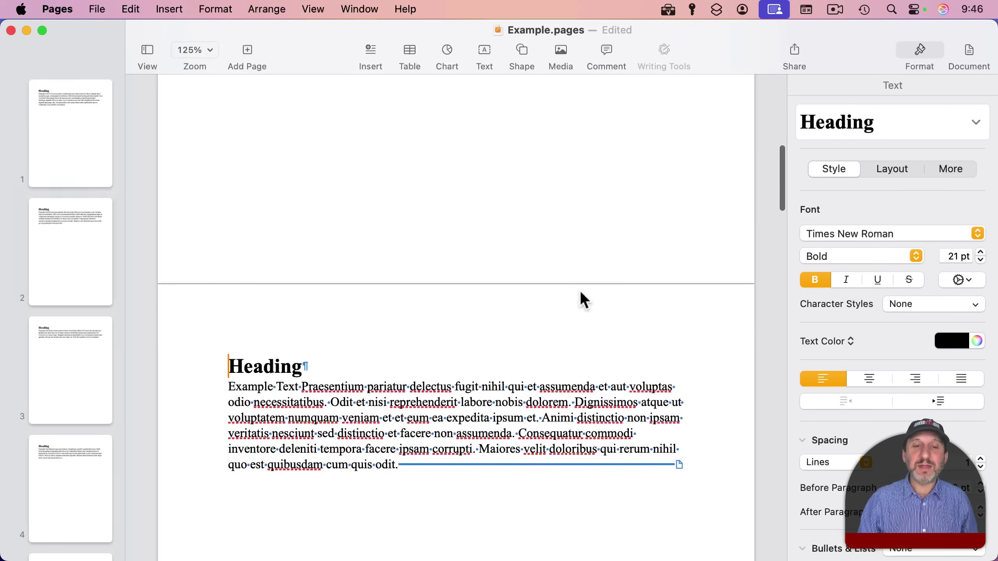
scroll(581, 290, down, 3)
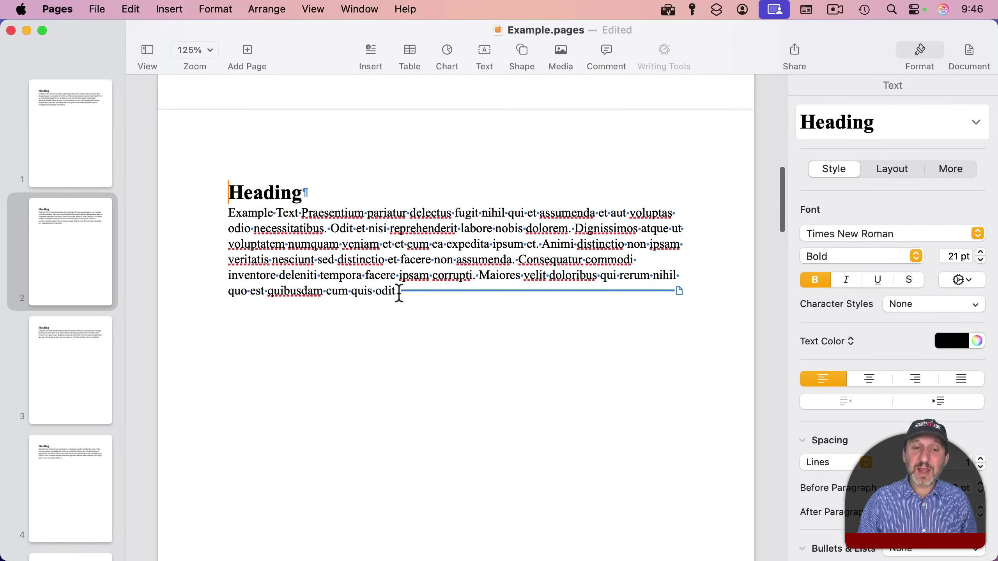
click(399, 292)
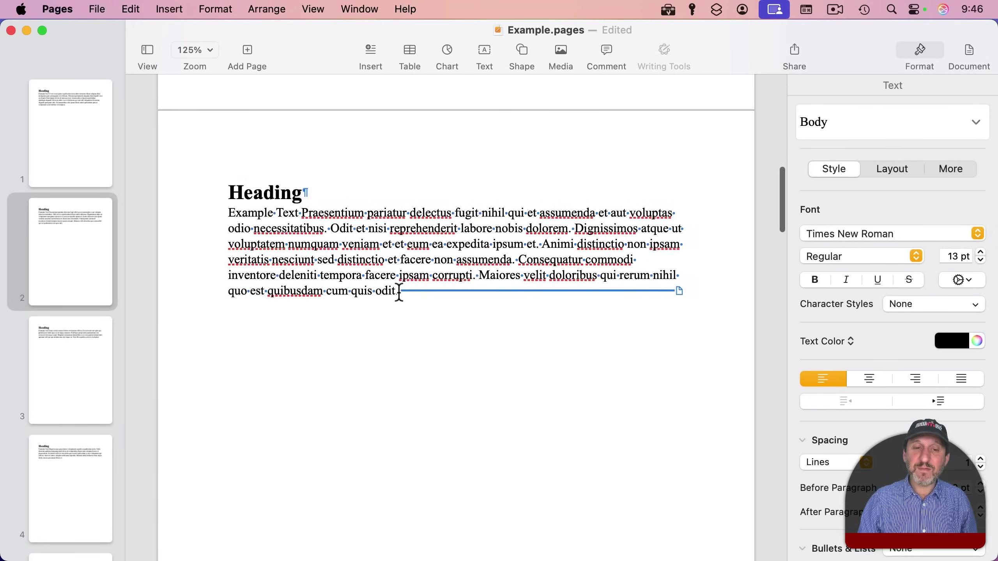
click(168, 9)
click(185, 94)
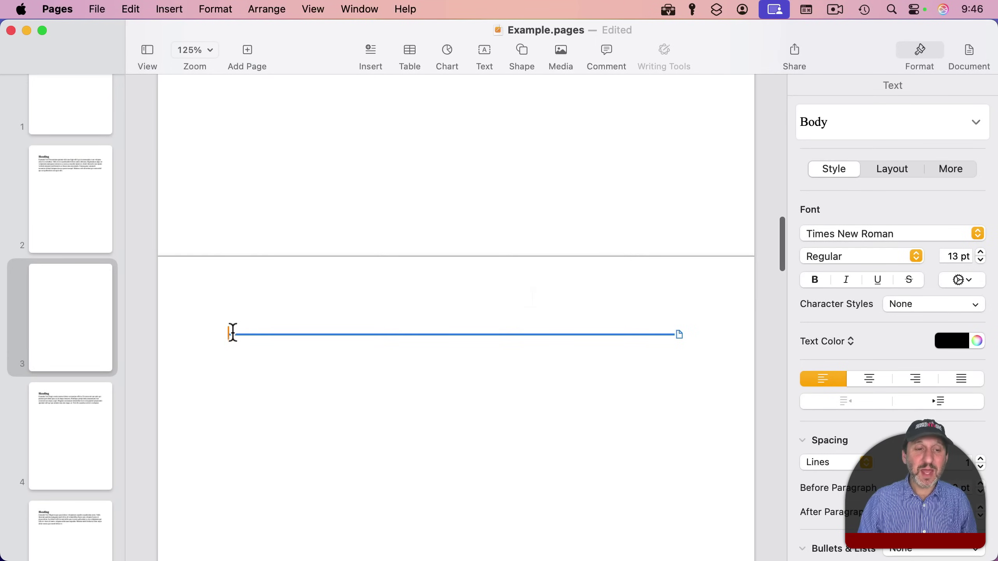
drag(232, 333, 232, 361)
key(BackSpace)
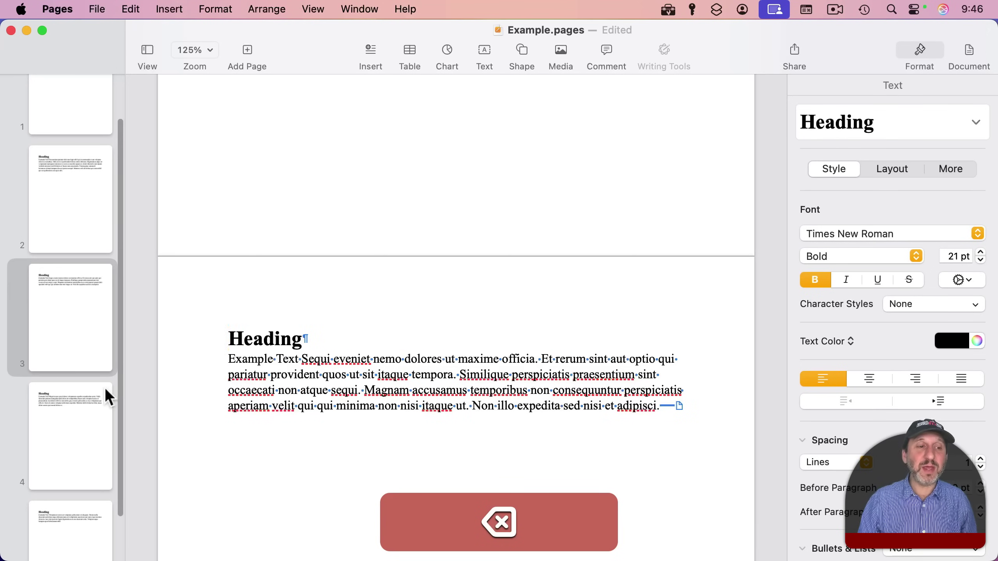
- Add a section break at the end of page 3's text
scroll(357, 389, down, 3)
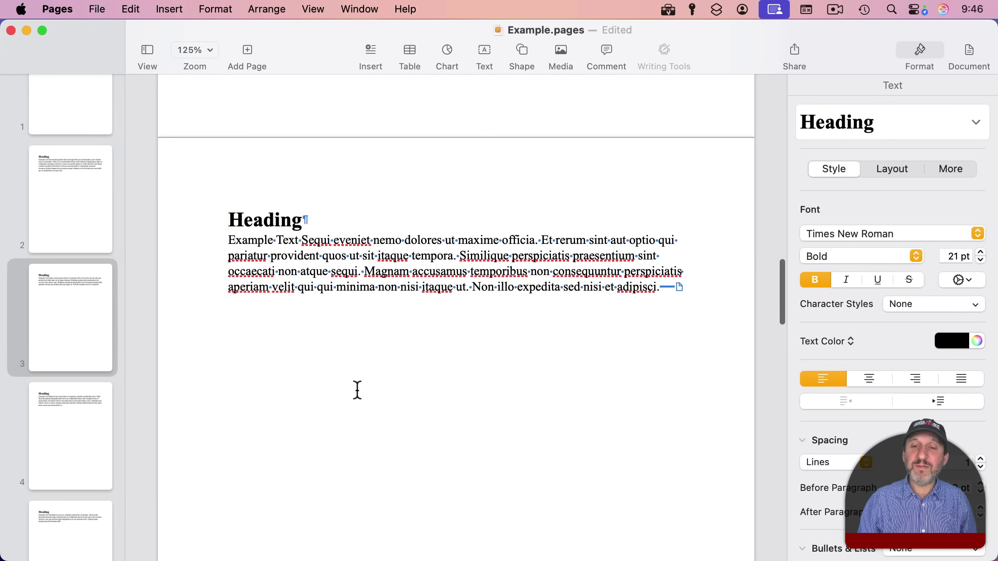
click(660, 287)
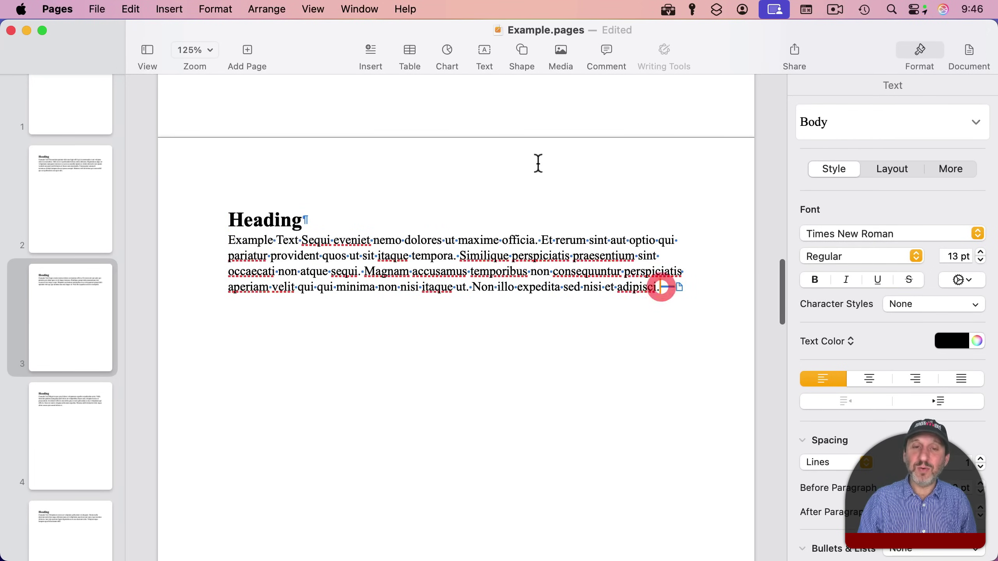
click(188, 6)
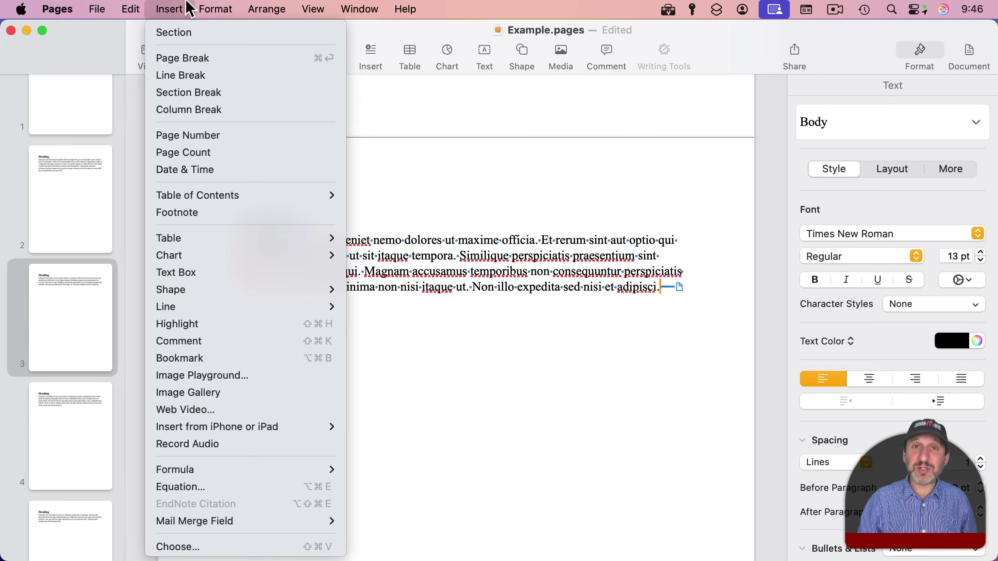
click(188, 92)
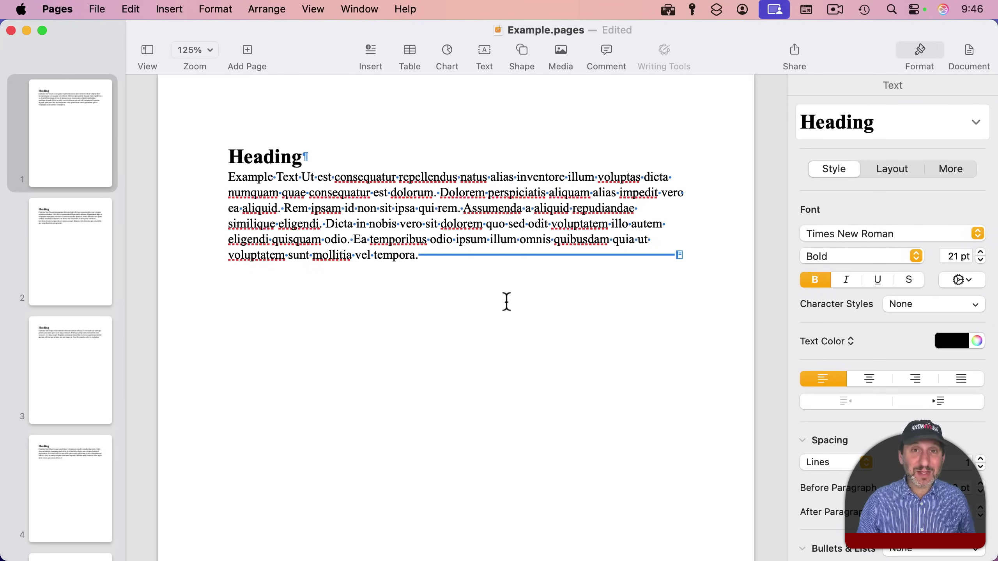
- Inspect pages 1–4 in the thumbnails, then drag page 2 below page 3
click(84, 226)
click(78, 156)
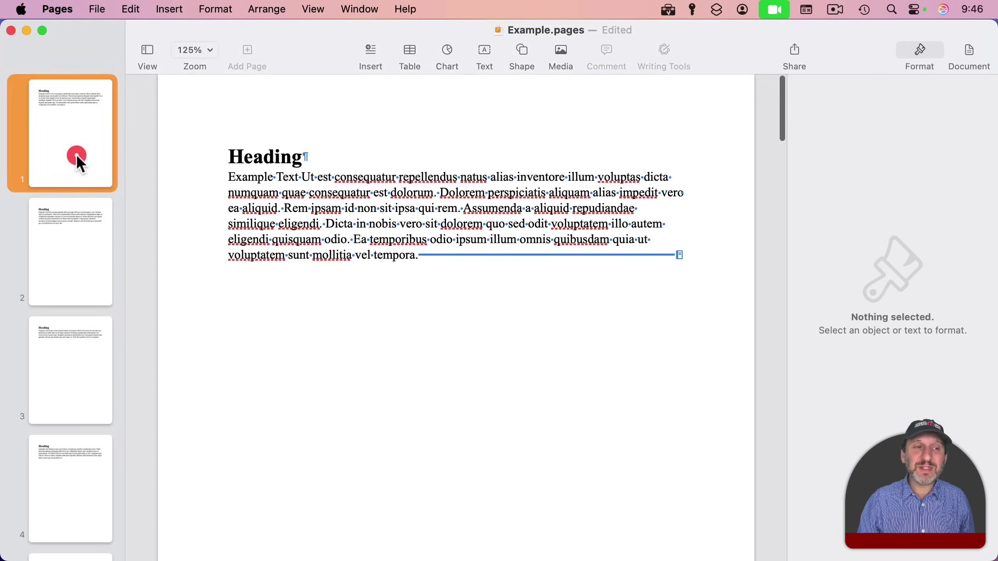
click(76, 244)
click(67, 345)
click(64, 455)
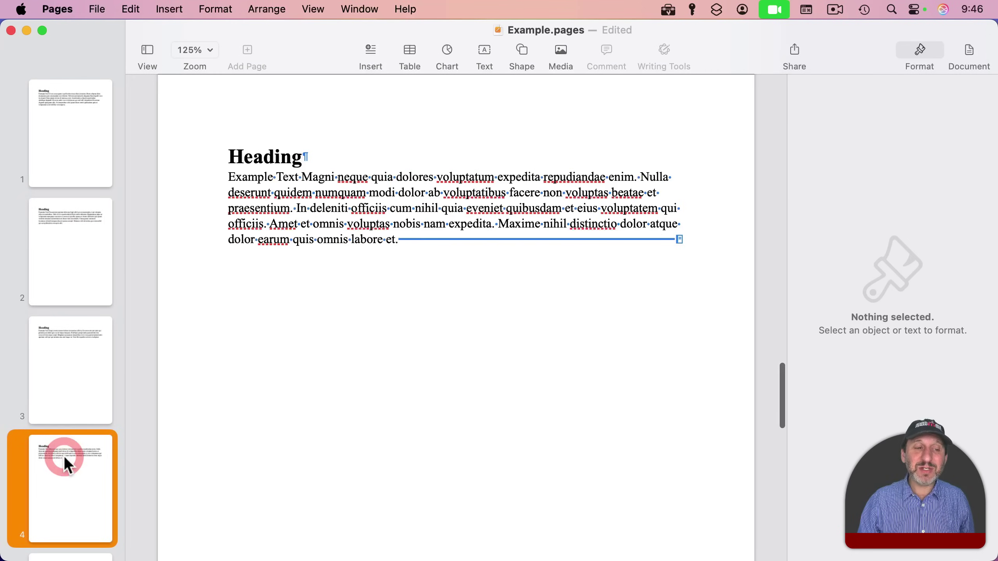
click(66, 182)
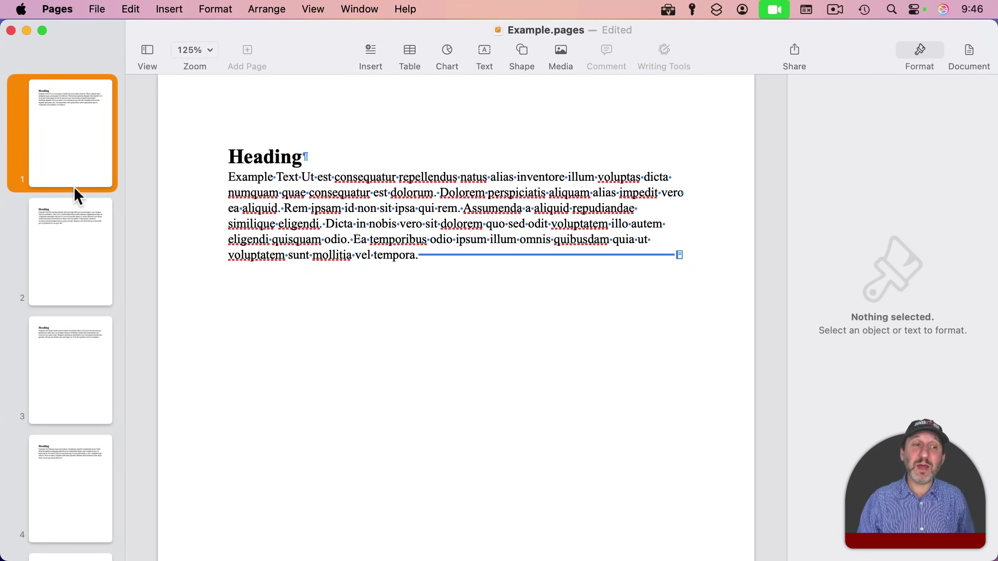
click(72, 224)
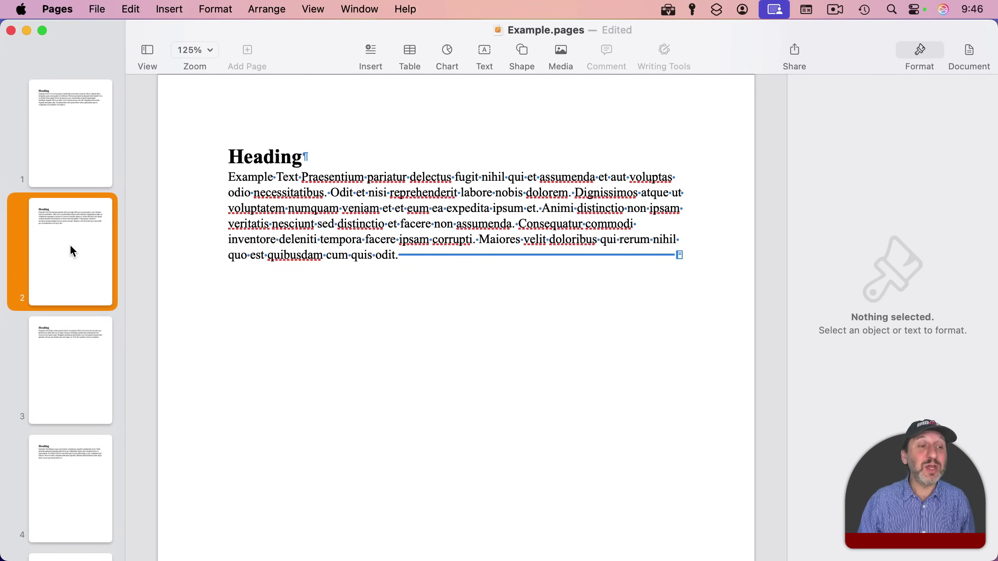
drag(70, 248, 78, 444)
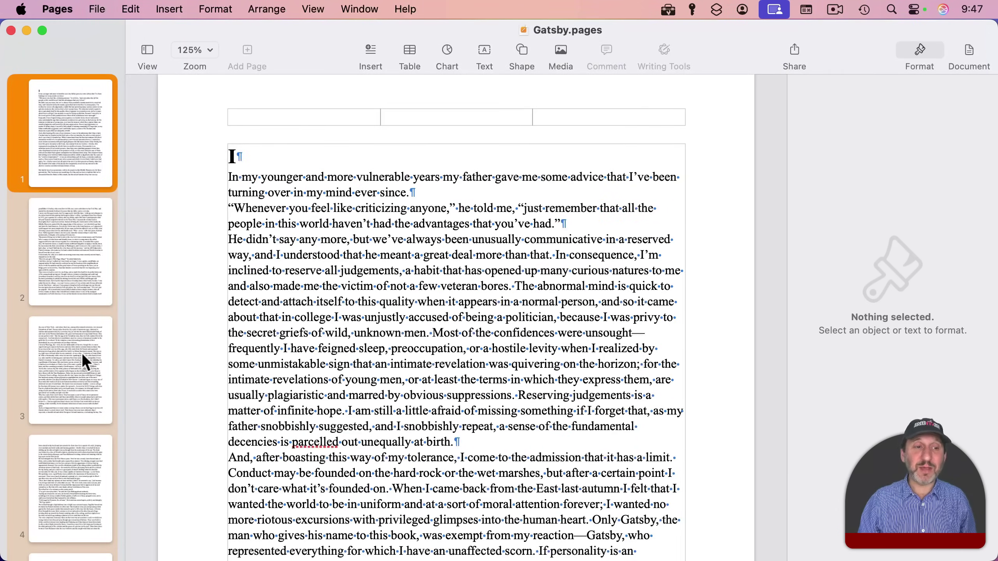
- Go to page 12 and place the insertion point after "darkness."
scroll(81, 352, down, 15)
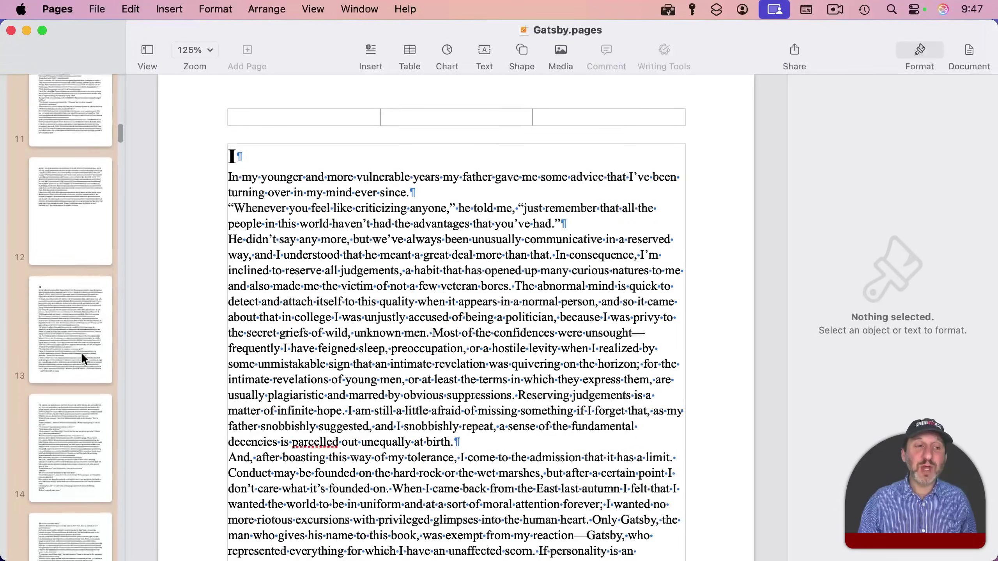
click(69, 174)
scroll(532, 376, down, 4)
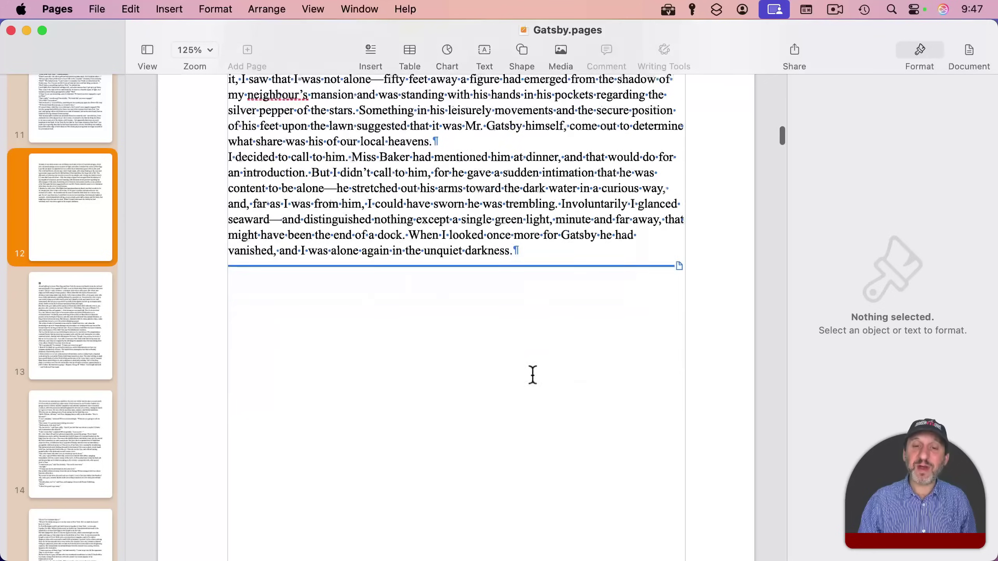
scroll(556, 275, down, 10)
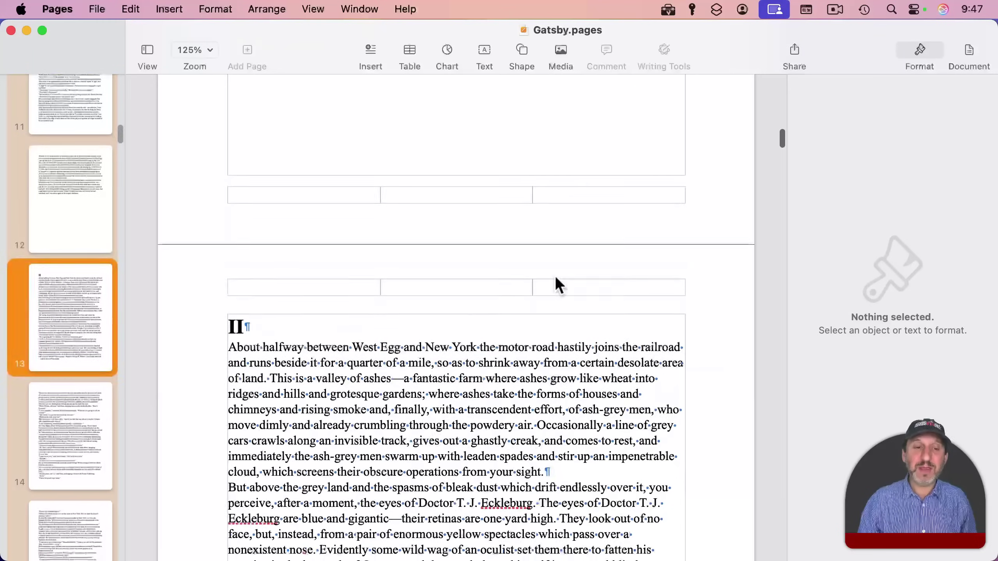
scroll(267, 330, up, 10)
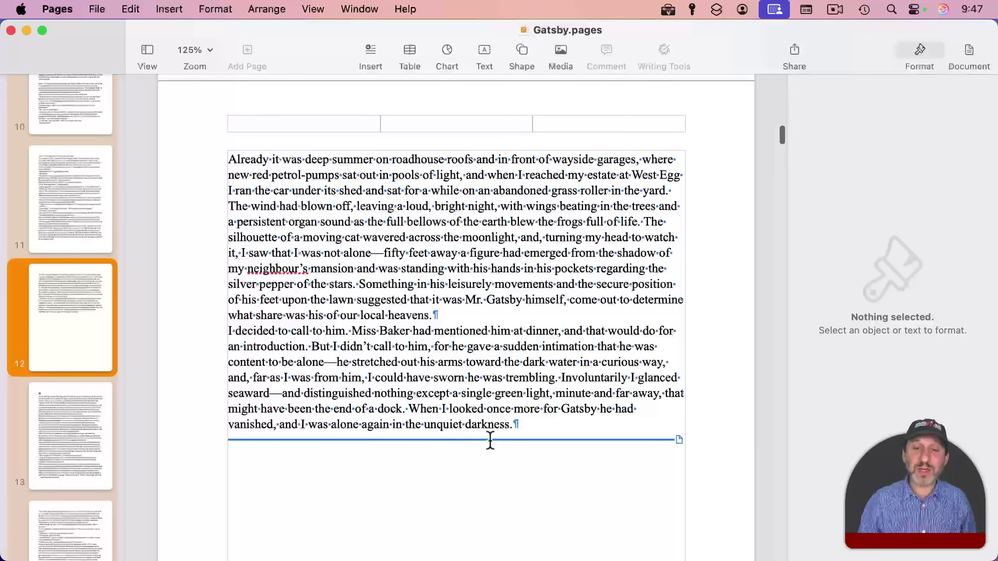
click(545, 424)
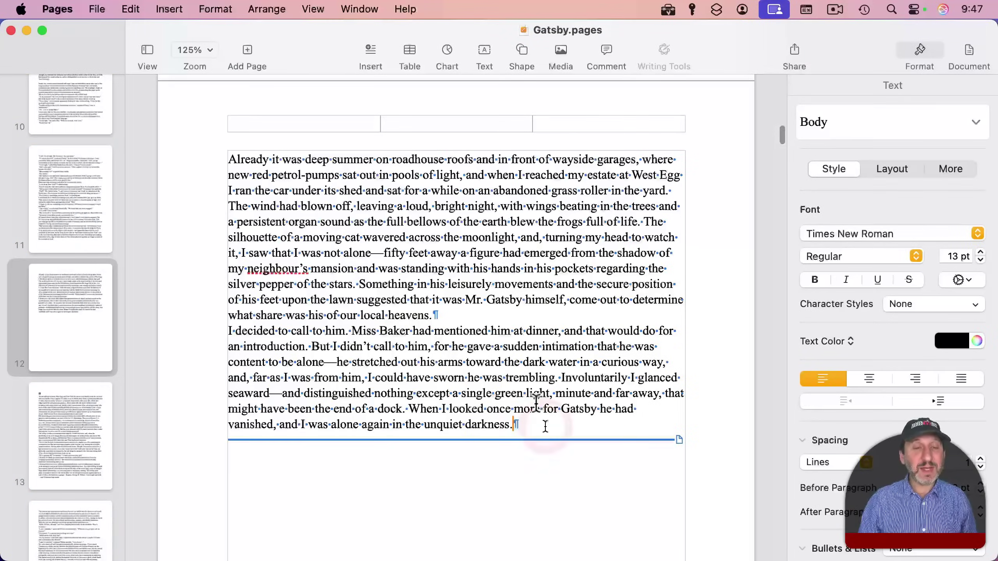
- Insert a section break after chapter I's end, then delete it again
click(169, 7)
click(175, 90)
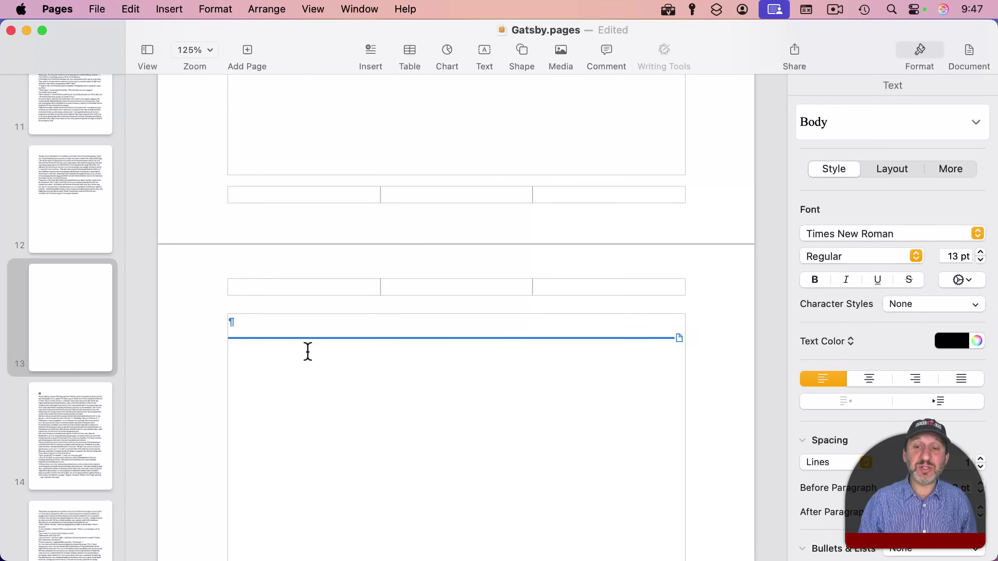
key(shift+Left)
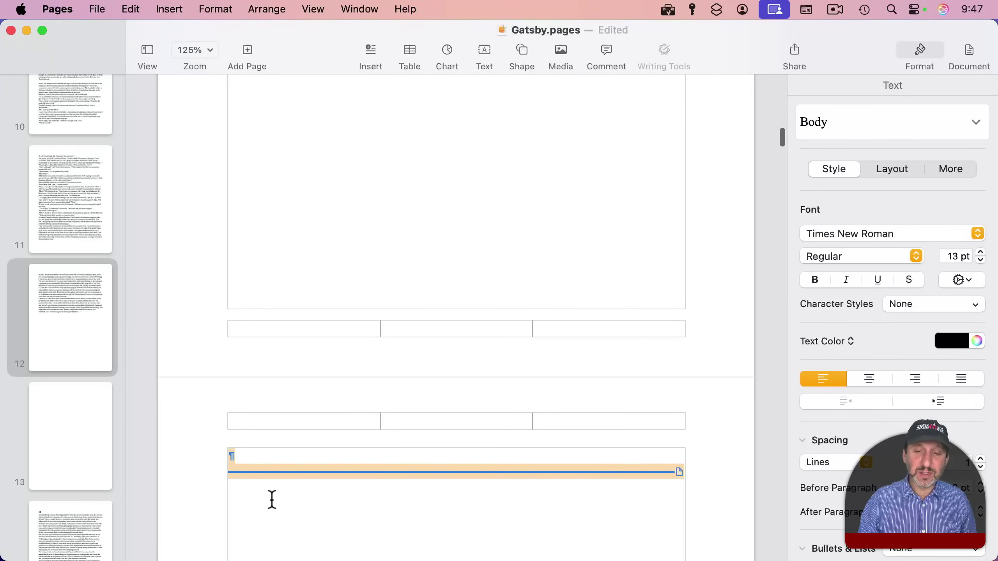
key(BackSpace)
scroll(311, 396, down, 10)
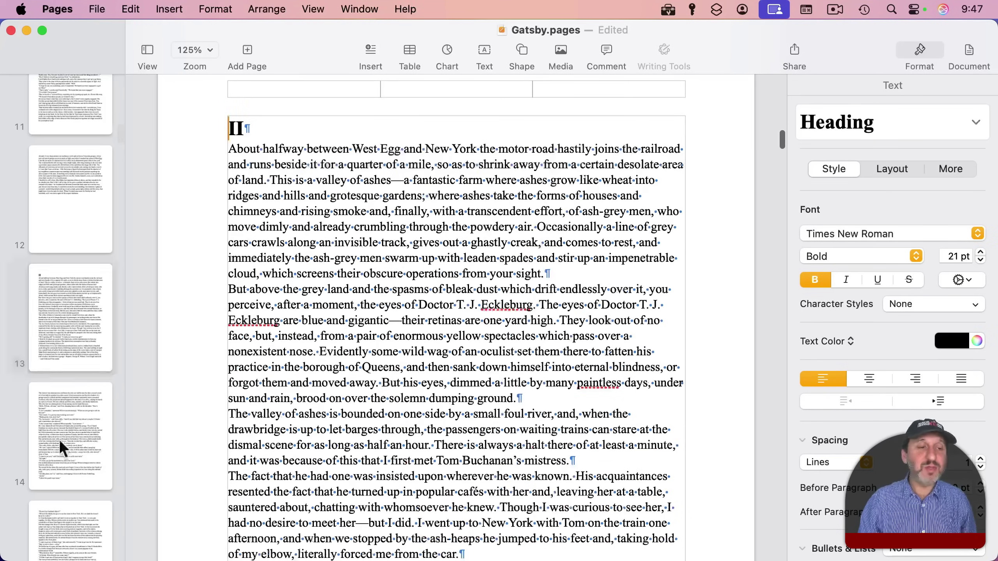
scroll(46, 450, down, 10)
scroll(45, 451, up, 10)
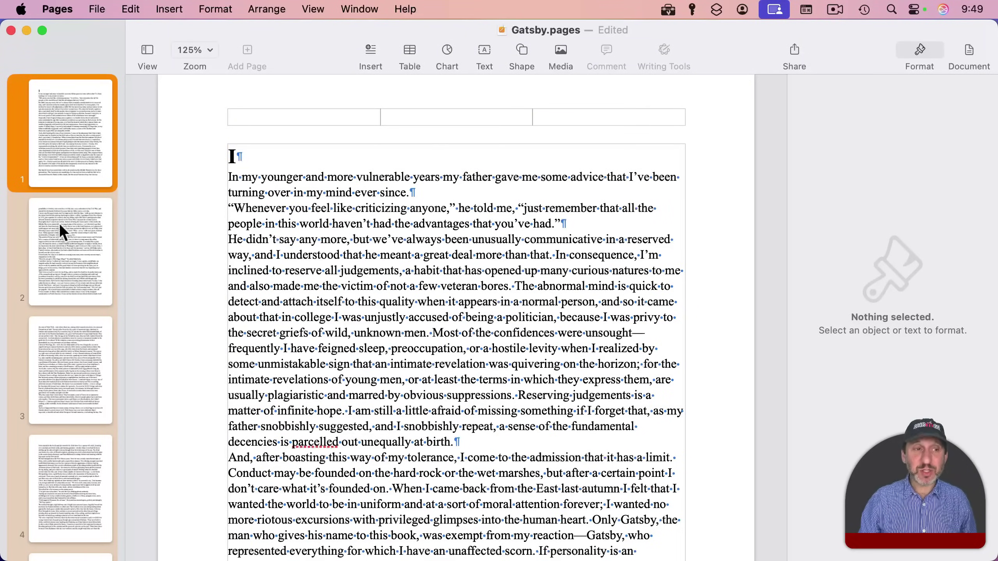
- Drag chapter I's page stack past the next chapter so it starts on page 10, then expand the sections into pages
drag(77, 140, 117, 140)
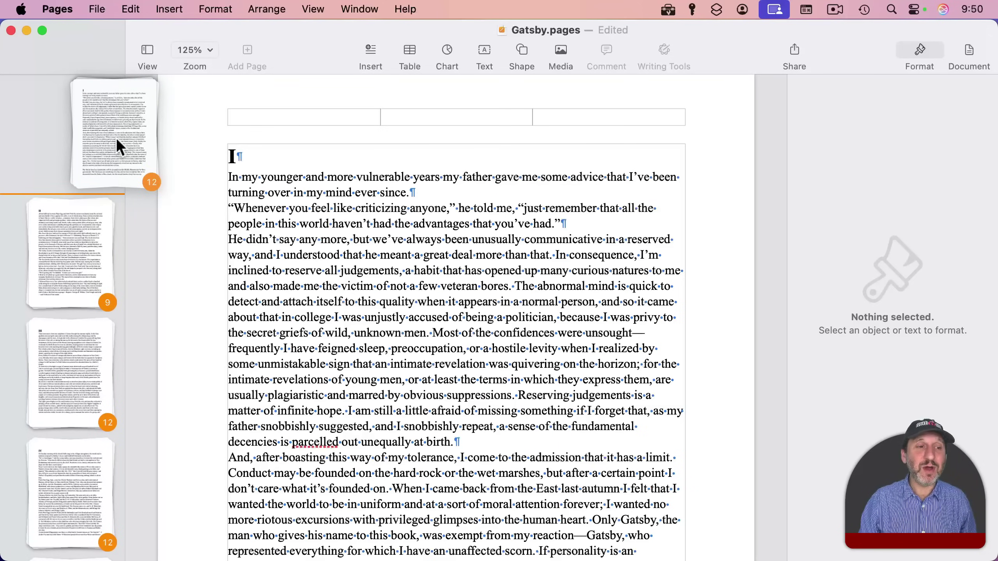
drag(117, 140, 67, 338)
click(84, 275)
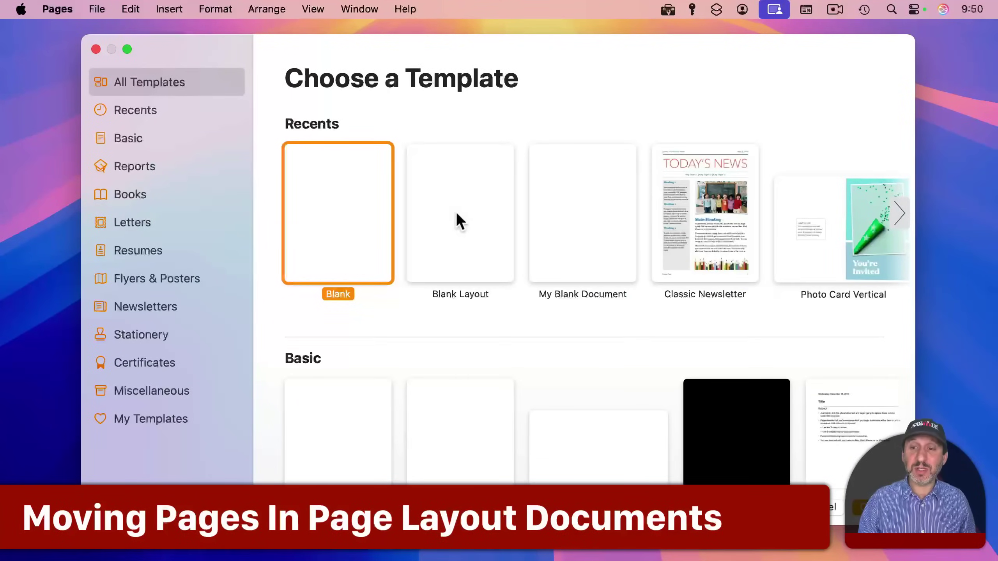
- Create a Blank Layout document and turn on View > Show Layout outlines
double_click(455, 211)
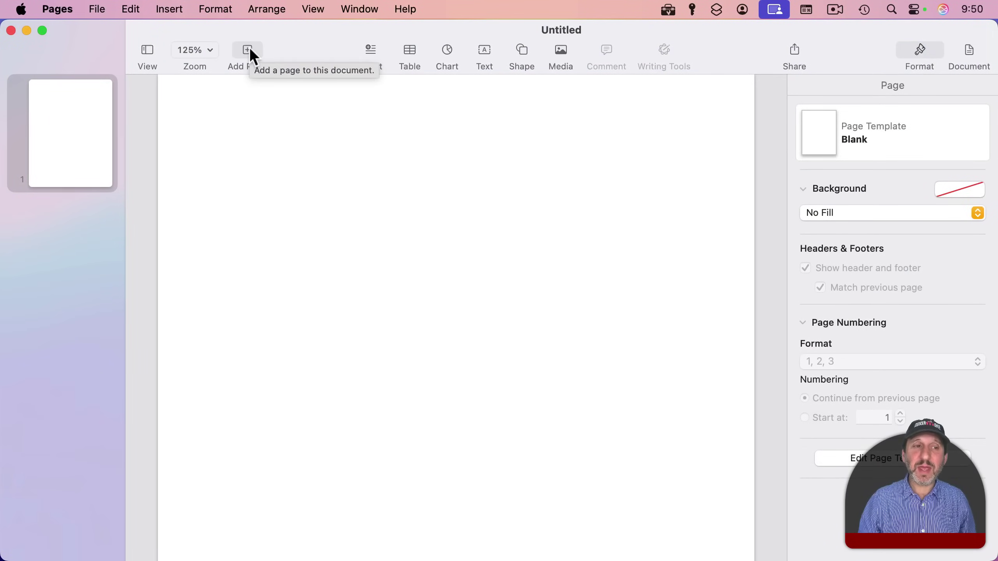
click(317, 9)
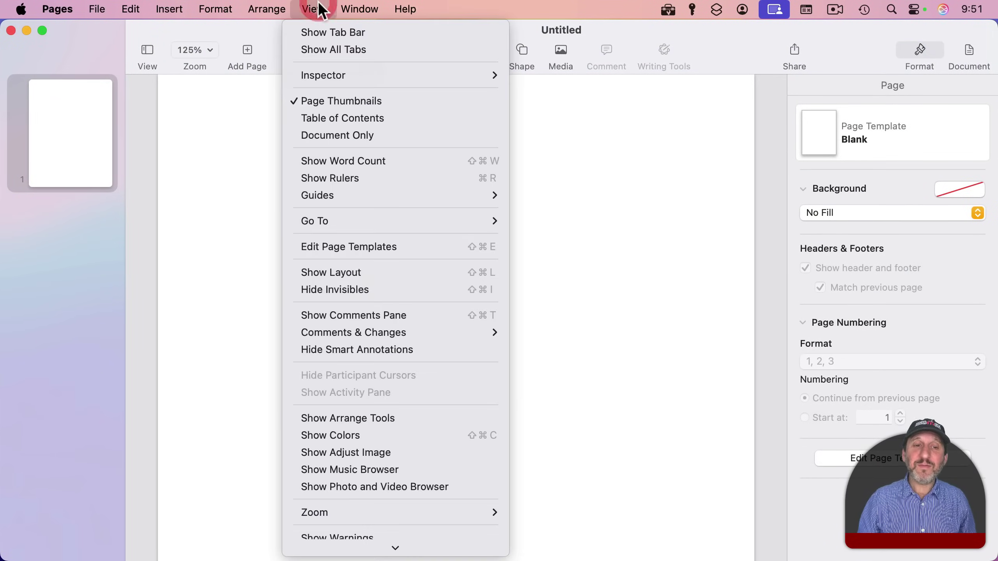
click(317, 271)
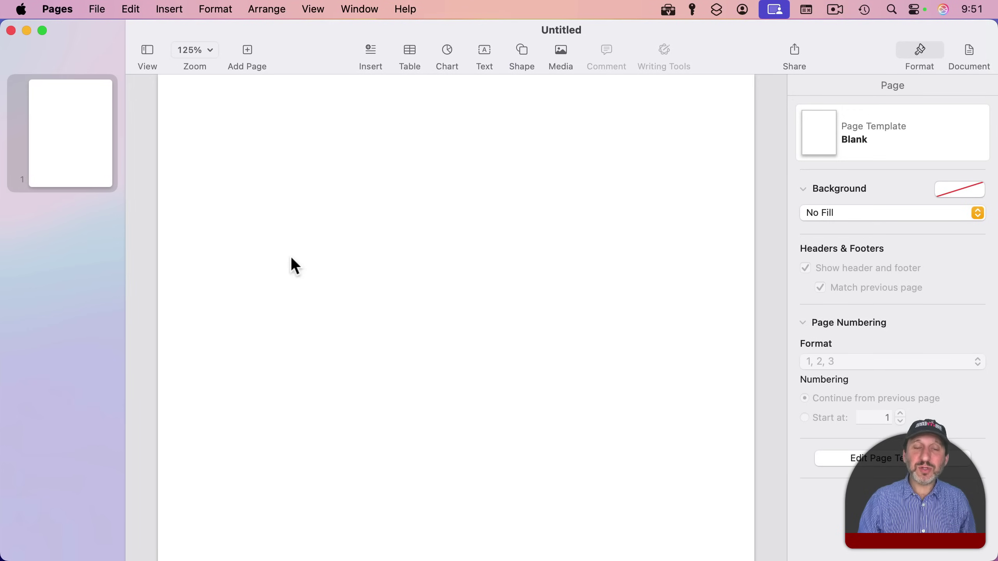
- Add a text box, paste lorem ipsum over its placeholder, then move it top-left and enlarge it
click(482, 51)
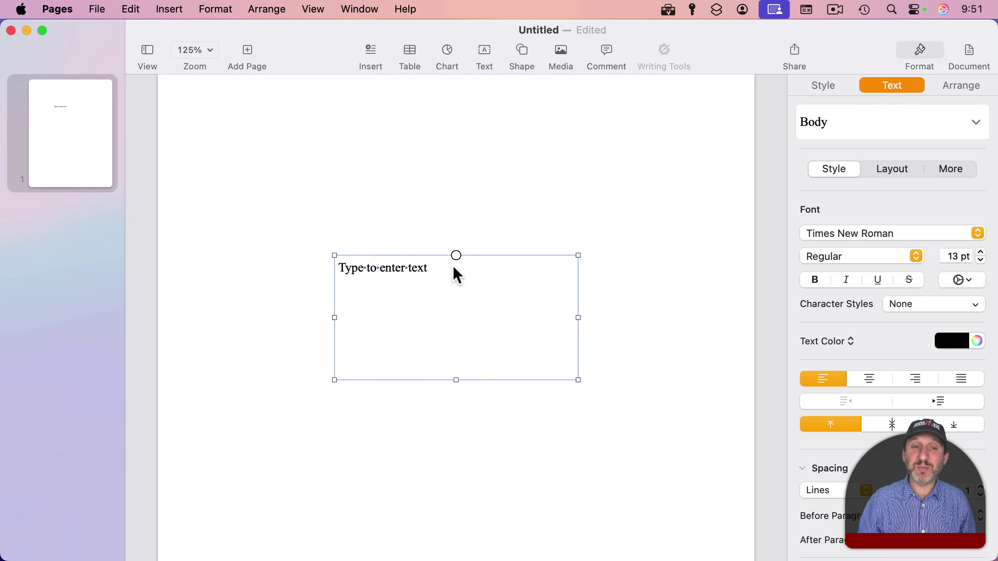
click(406, 273)
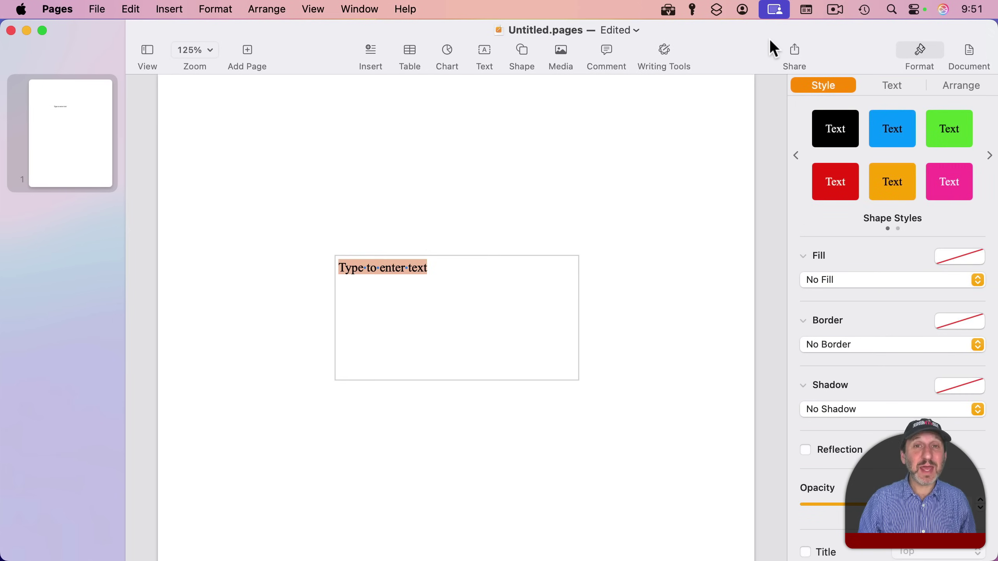
text(Ut voluptatem molestiae itaque voluptatem sit quae omnis et qui aut omnis dignissimos facilis. Libero omnis repellendus et quis voluptates dolor aut accusantium autem perspiciatis accusamus illum aspernatur. Facere nesciunt maiores aut molestiae commodi illum voluptatum quae iure eum)
drag(507, 325, 447, 196)
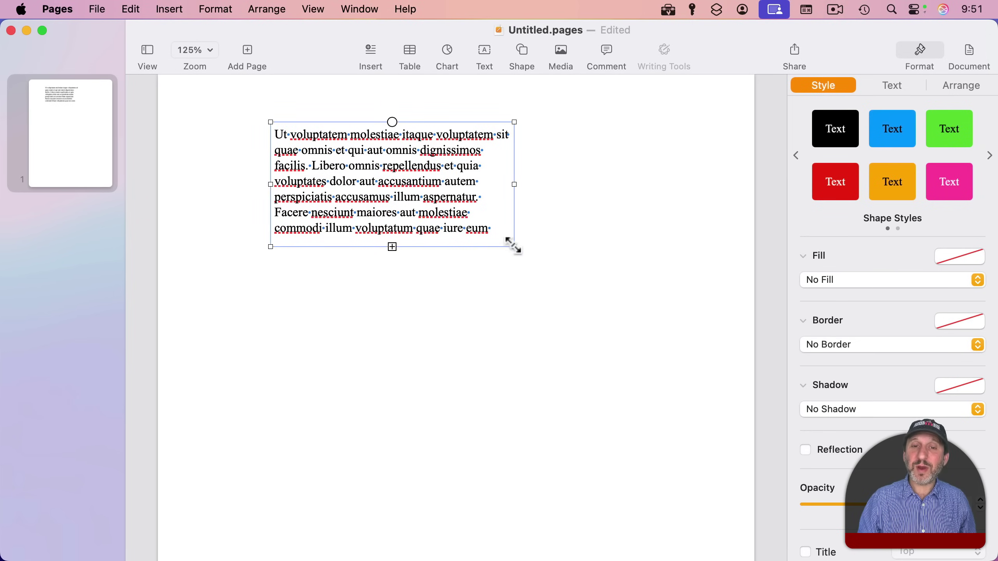
drag(513, 246, 633, 343)
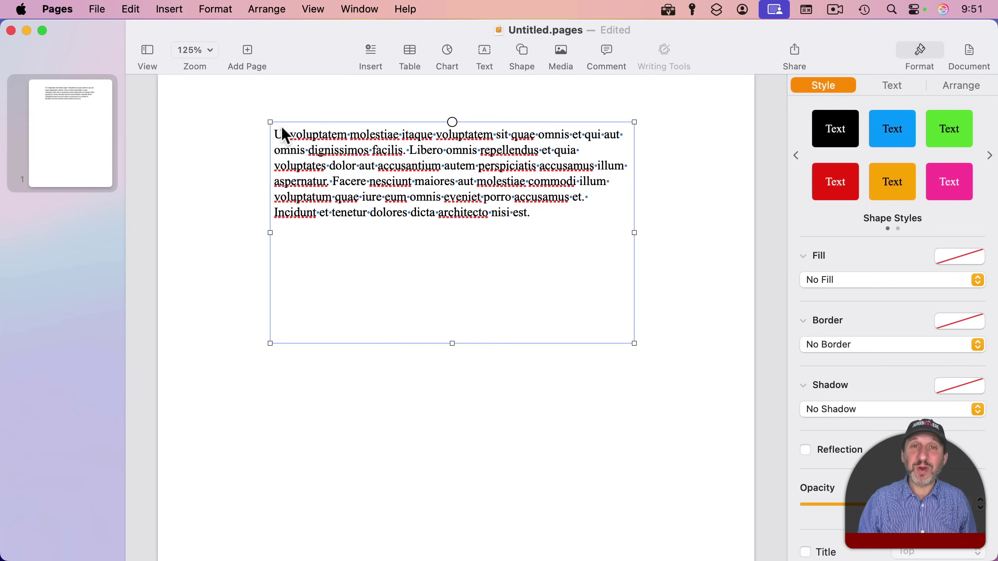
- Add three blank pages after the text page
click(249, 47)
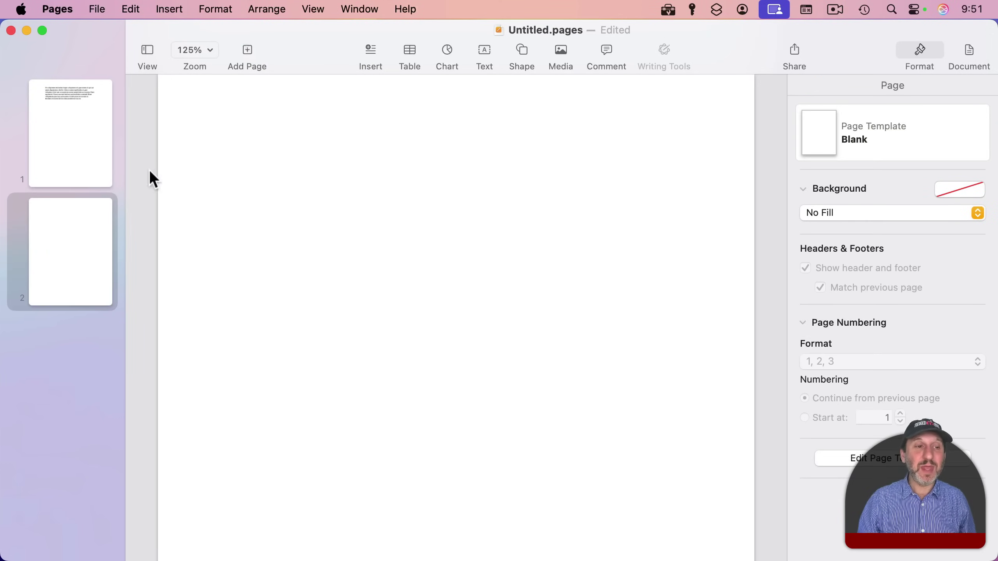
click(65, 263)
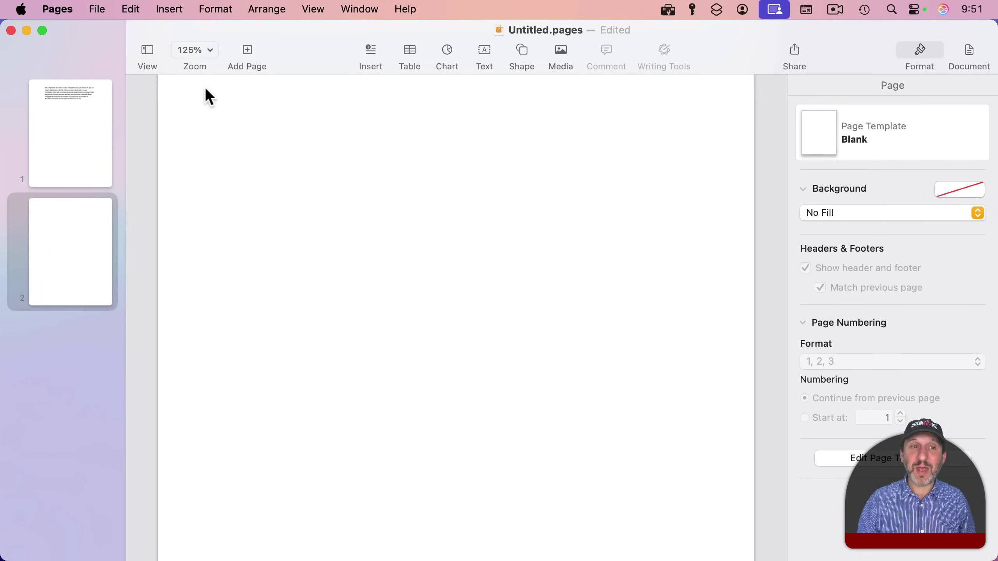
click(247, 50)
click(246, 48)
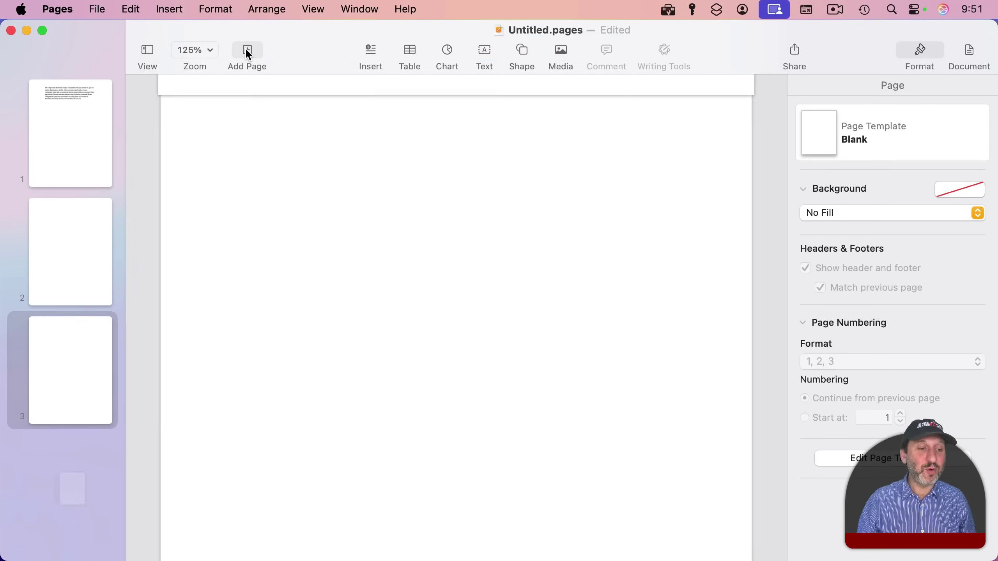
- Step through pages 1 to 4 in the sidebar to check them
click(82, 132)
click(96, 255)
click(81, 369)
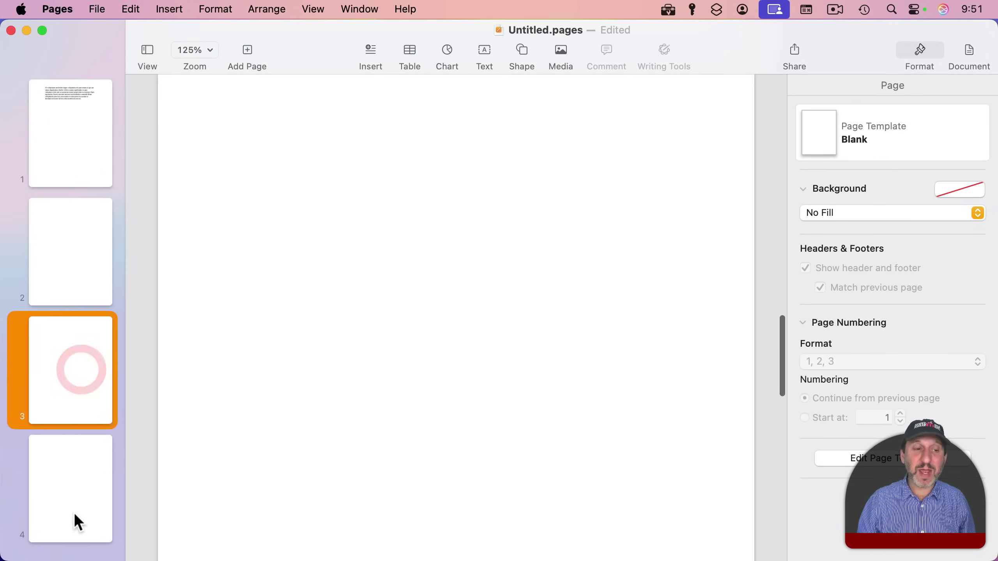
click(75, 515)
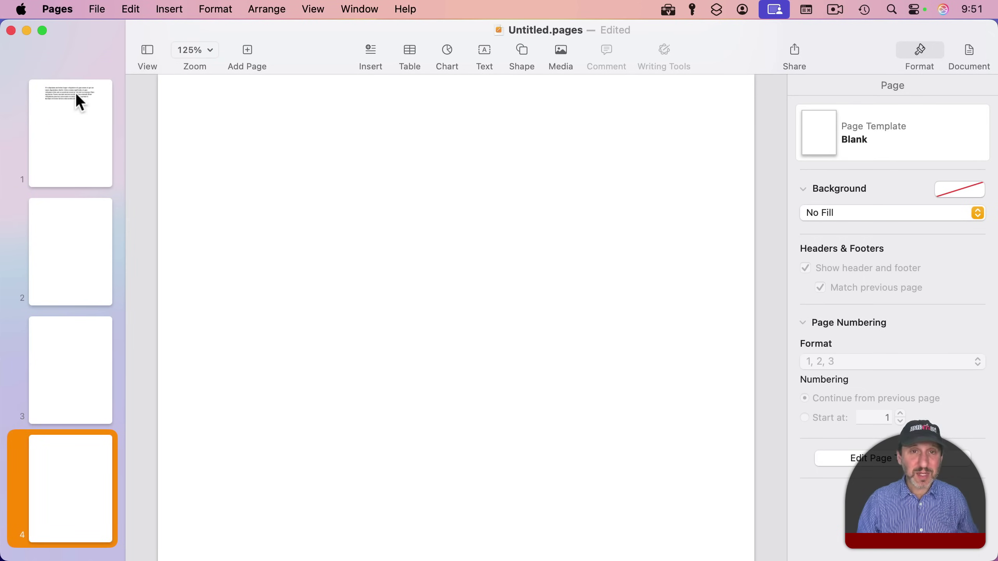
- Create a Classic Newsletter document and inspect page 1's heading, photo and TODAY'S NEWS title
key(super+n)
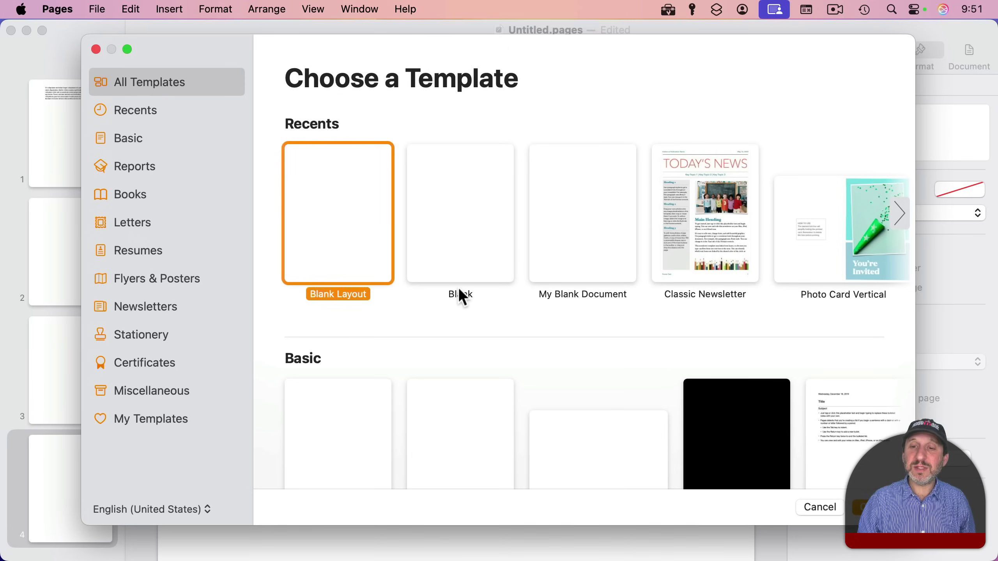
double_click(688, 210)
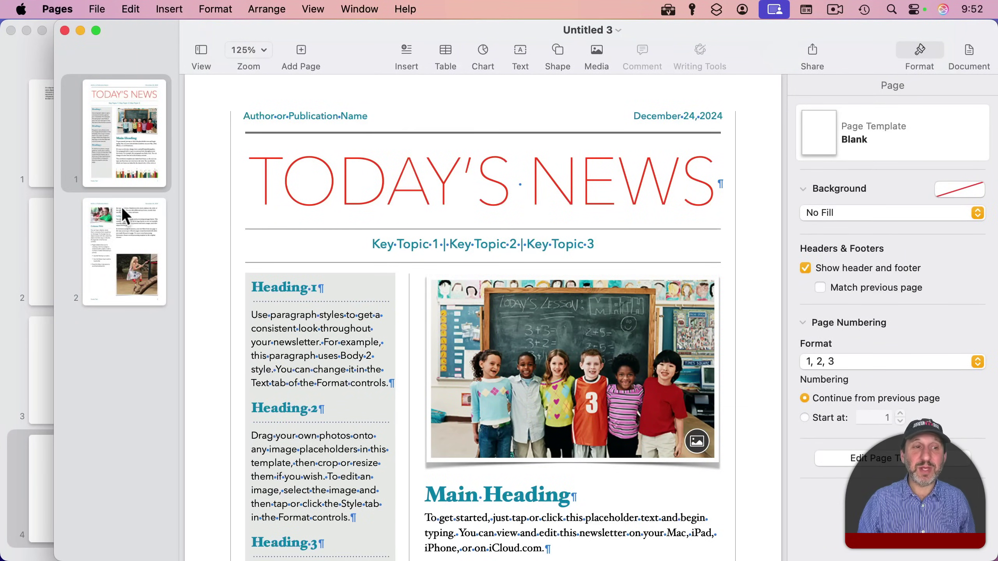
click(120, 261)
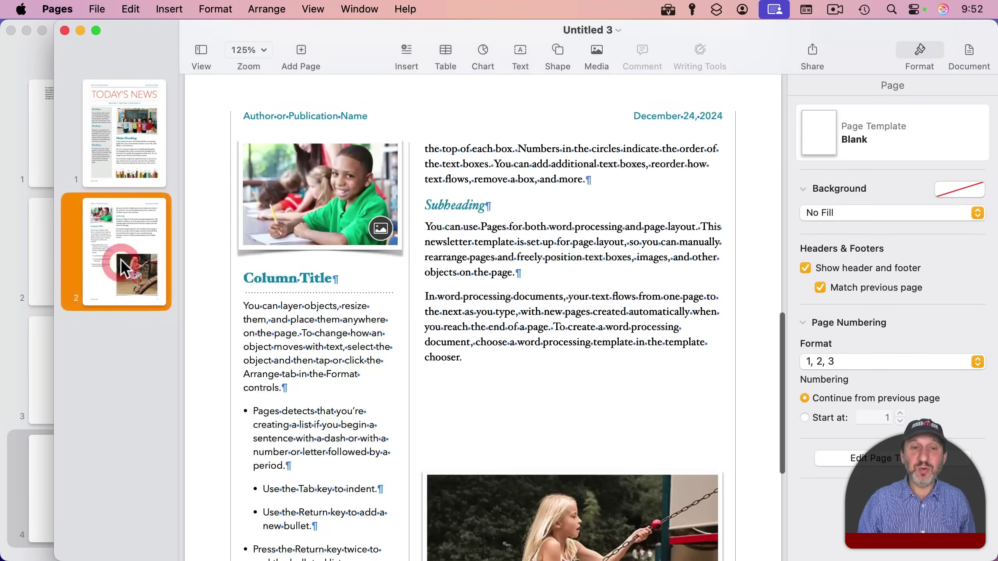
click(125, 169)
click(321, 347)
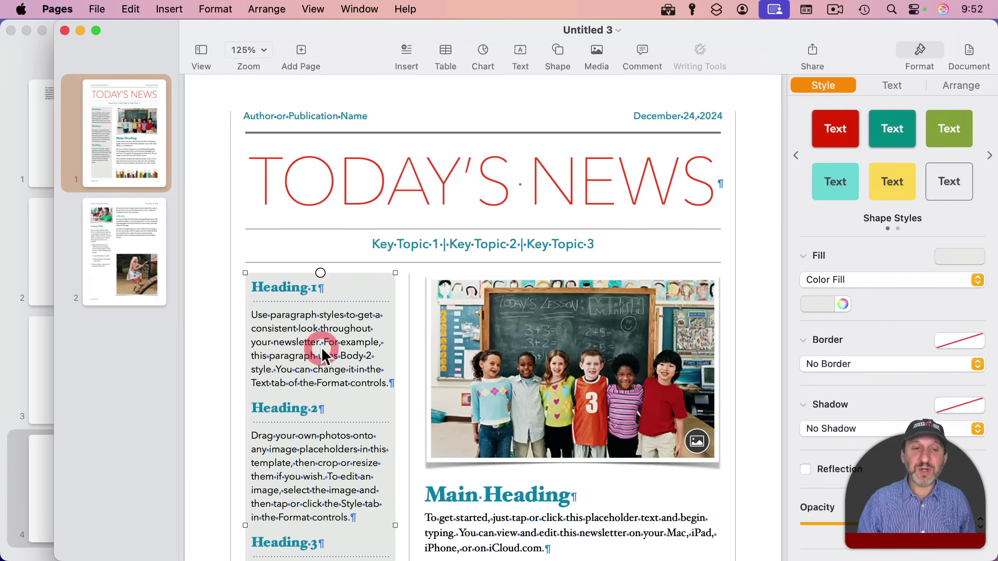
click(486, 299)
click(471, 195)
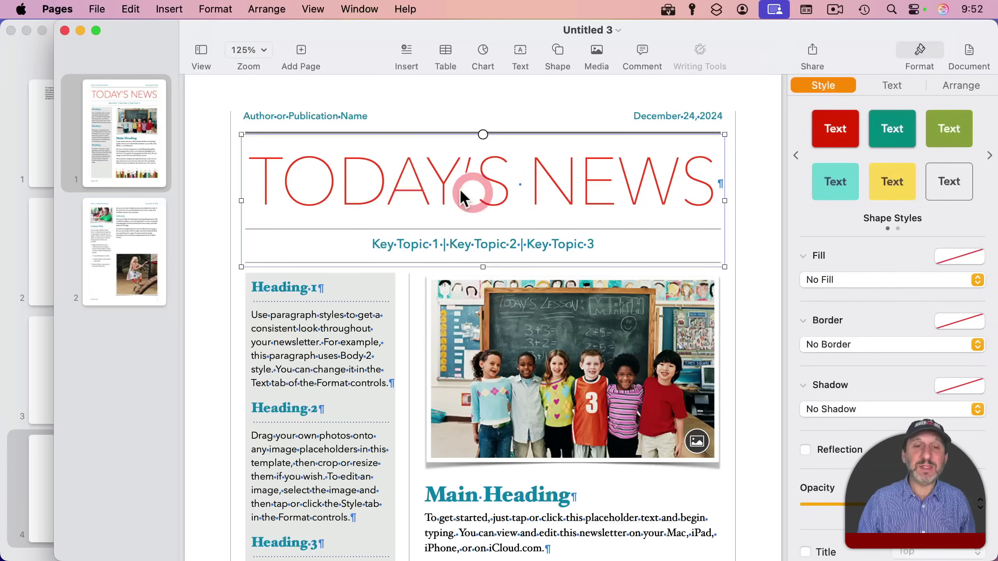
- Inspect page 2's Column Title and Subheading, add a blank third page, then return to Untitled
click(120, 275)
click(320, 325)
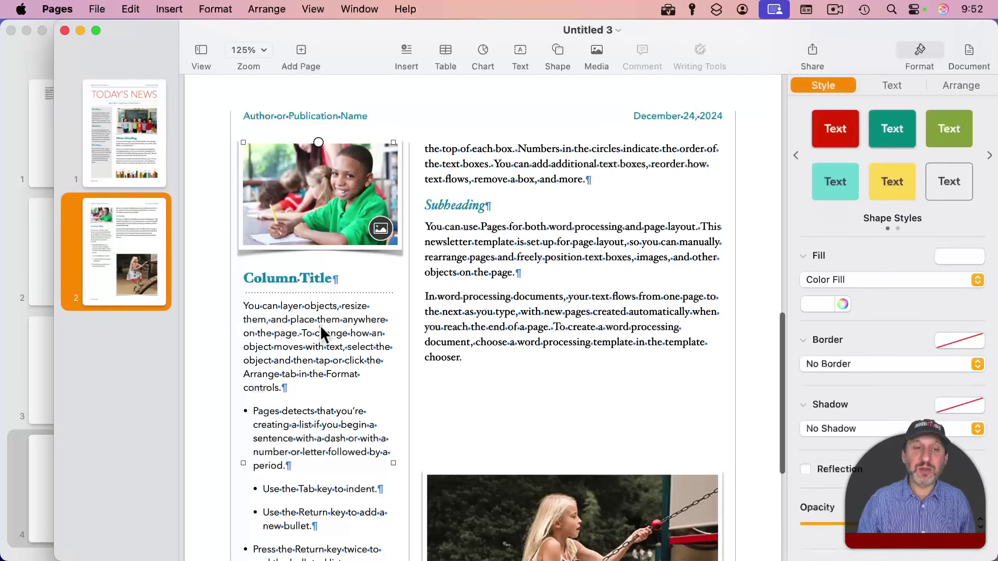
click(482, 268)
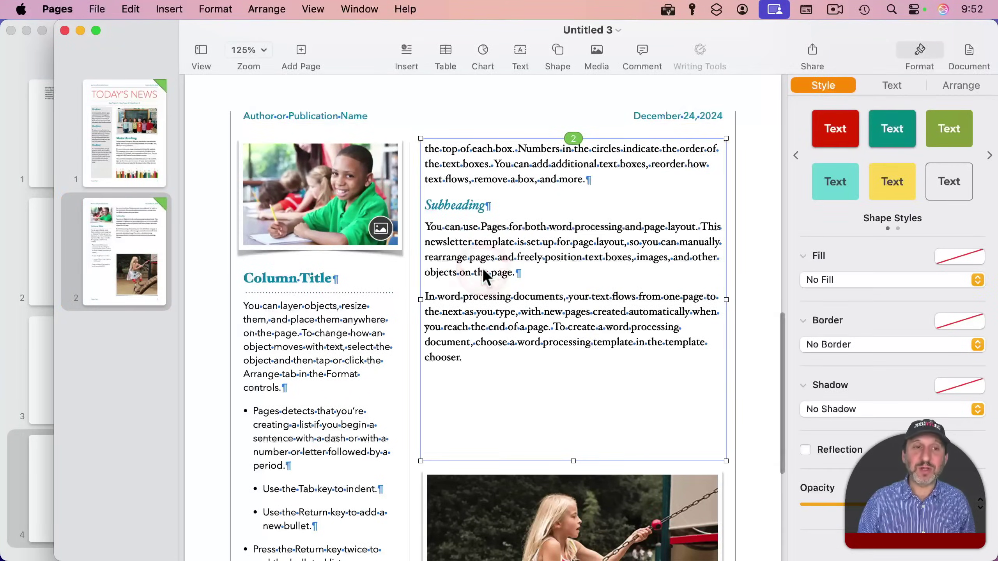
click(301, 48)
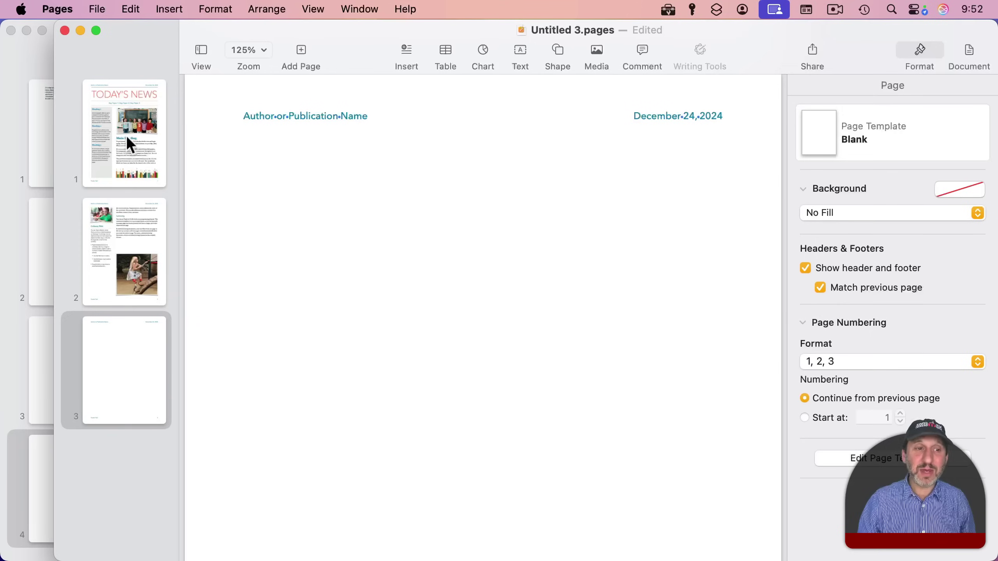
click(36, 61)
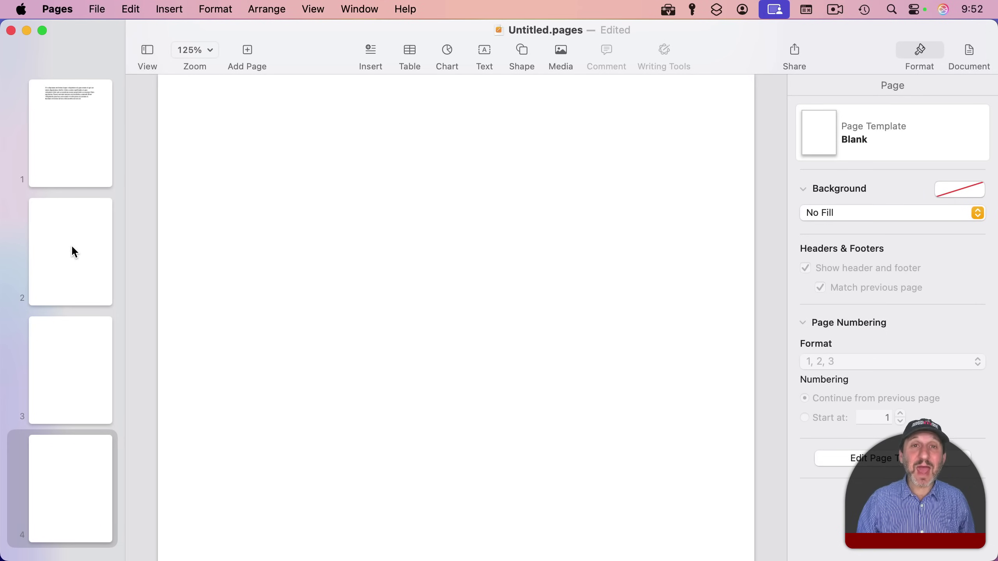
- Drag the page 3 thumbnail above page 2 so the third blank page comes second
click(171, 8)
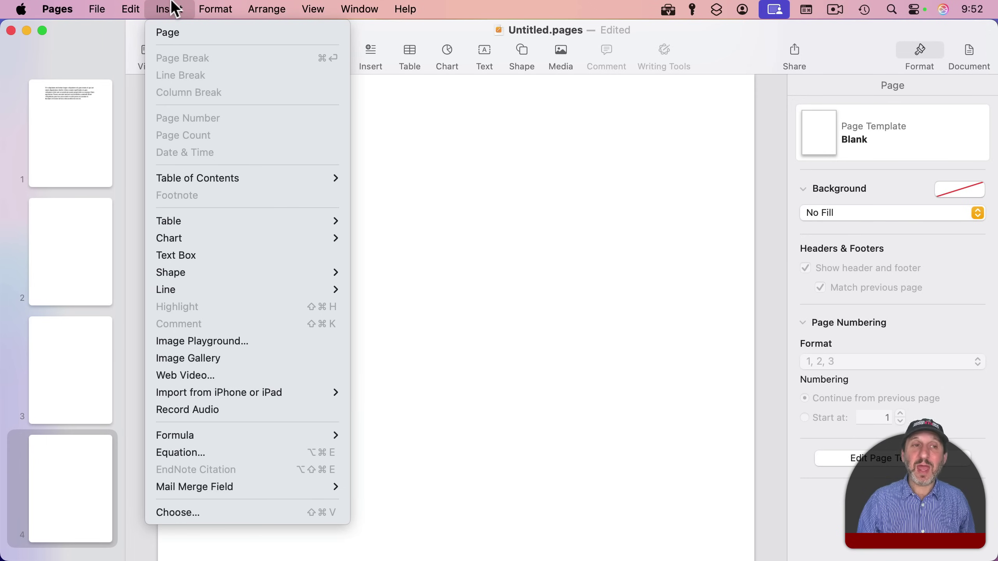
click(169, 9)
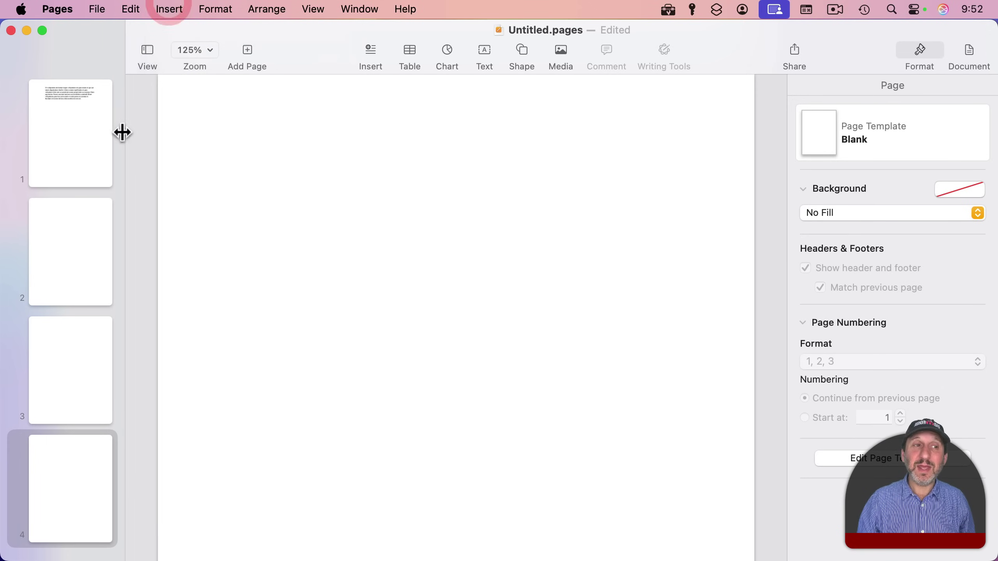
click(84, 240)
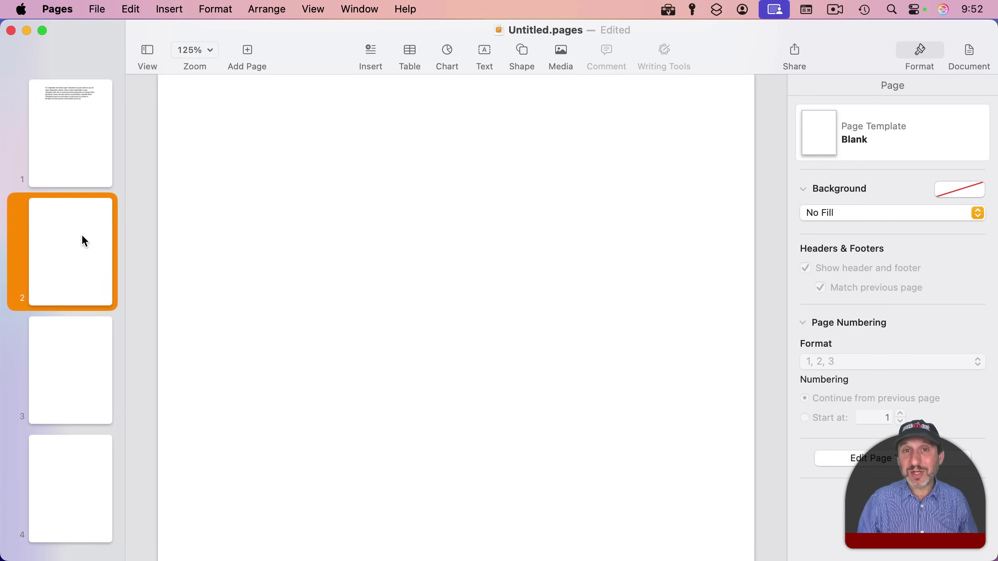
click(74, 330)
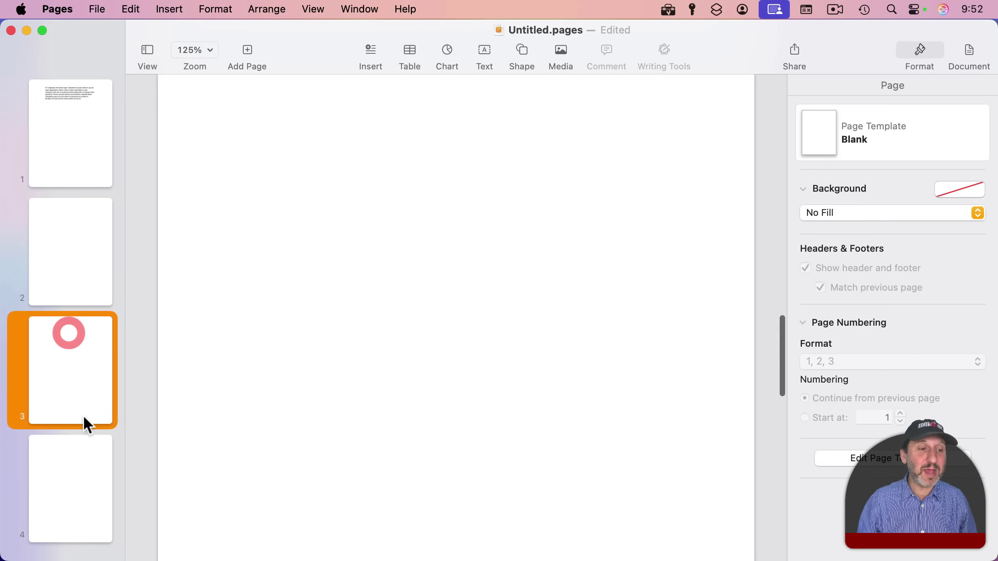
drag(65, 389, 80, 300)
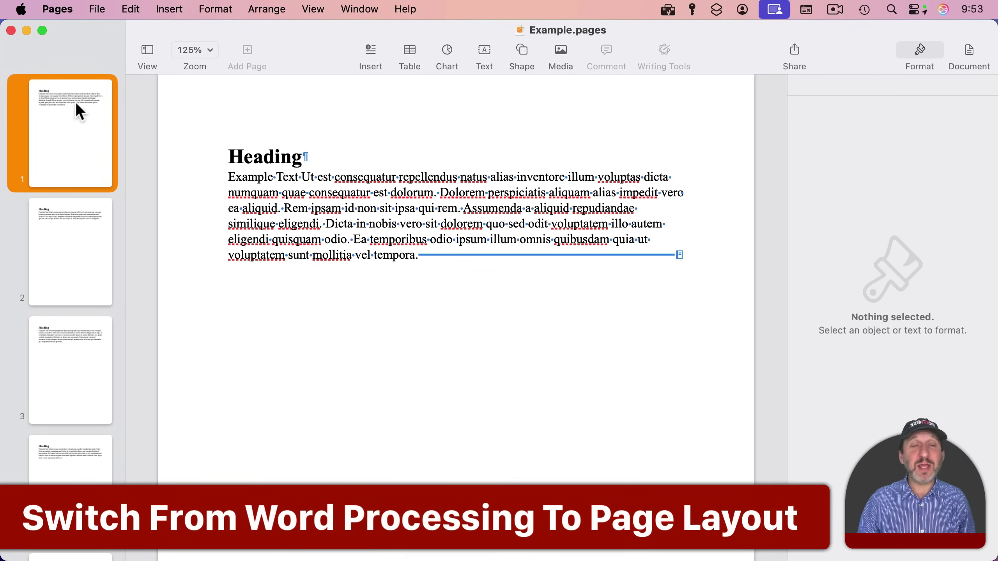
click(68, 264)
click(68, 368)
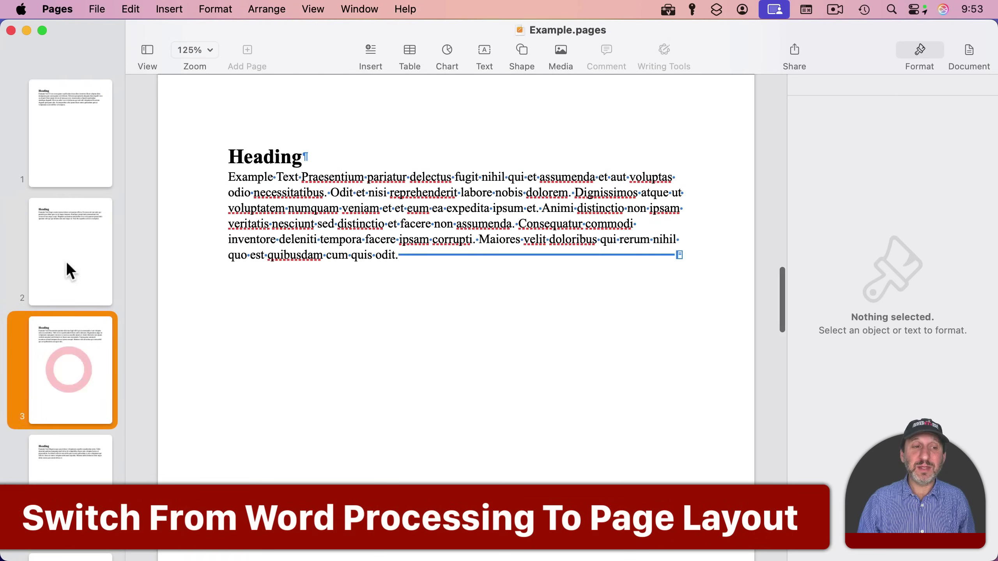
click(66, 261)
click(71, 171)
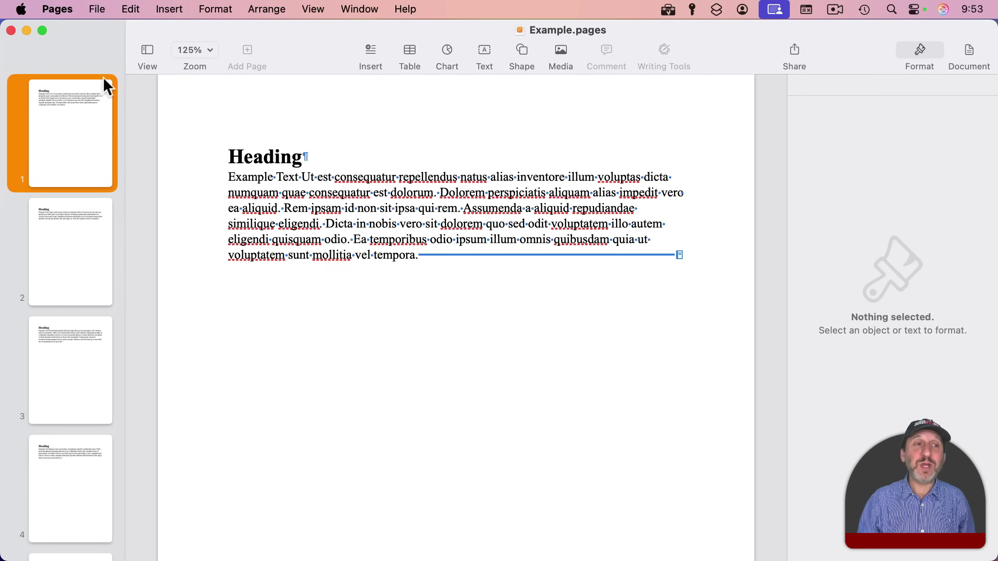
- Choose File > Convert to Page Layout for Example.pages
click(97, 10)
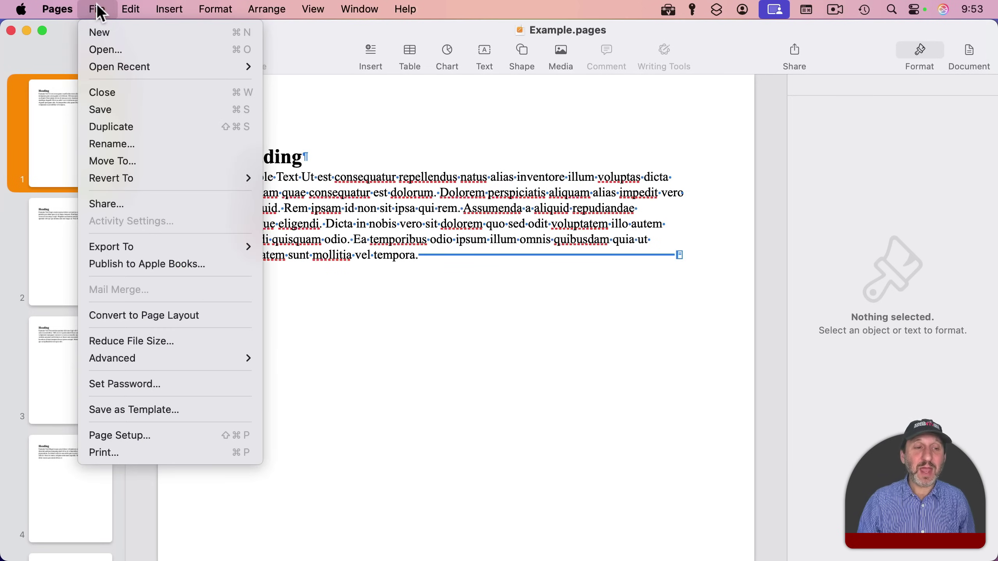
click(124, 313)
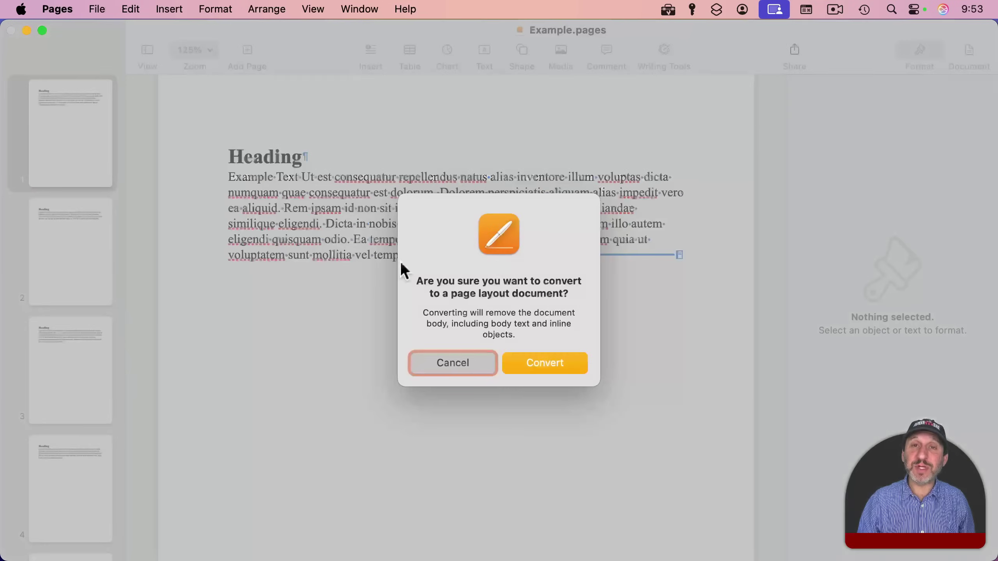